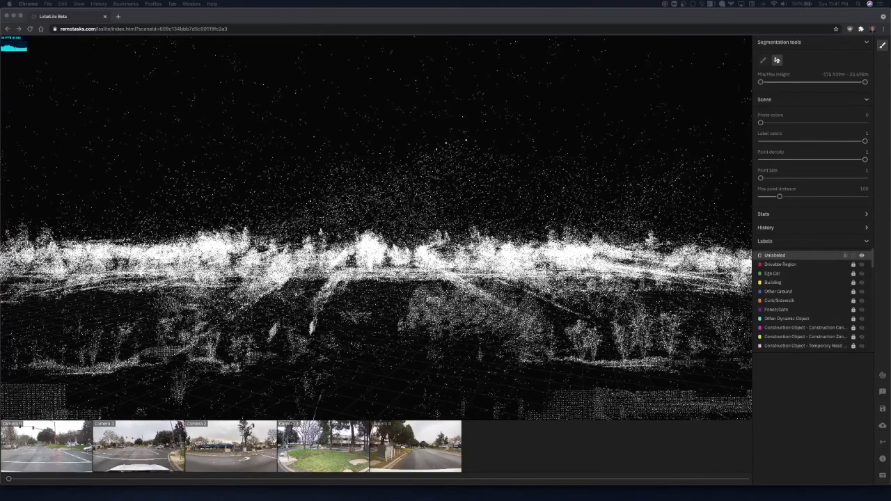
Examine the LiDAR point cloud's roads, buildings and trees in perspective and from the top-down view.
{"action": "left_click", "coordinate": [485, 152]}
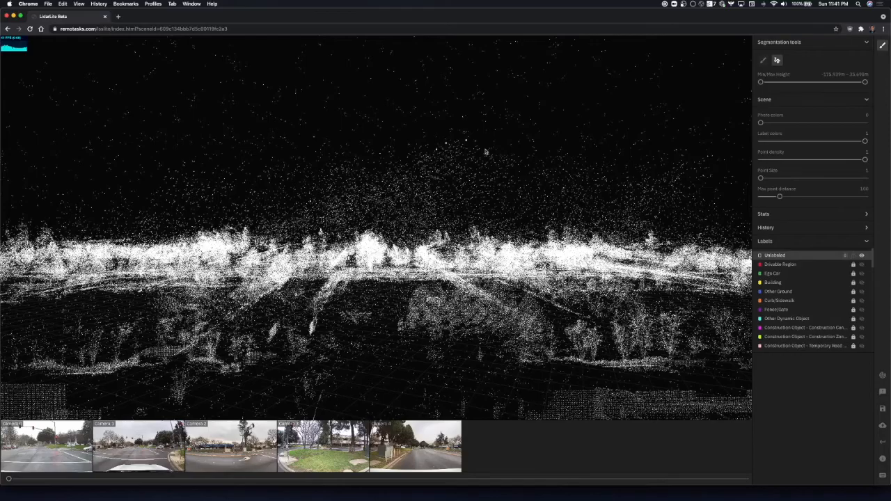
{"action": "key", "text": "s"}
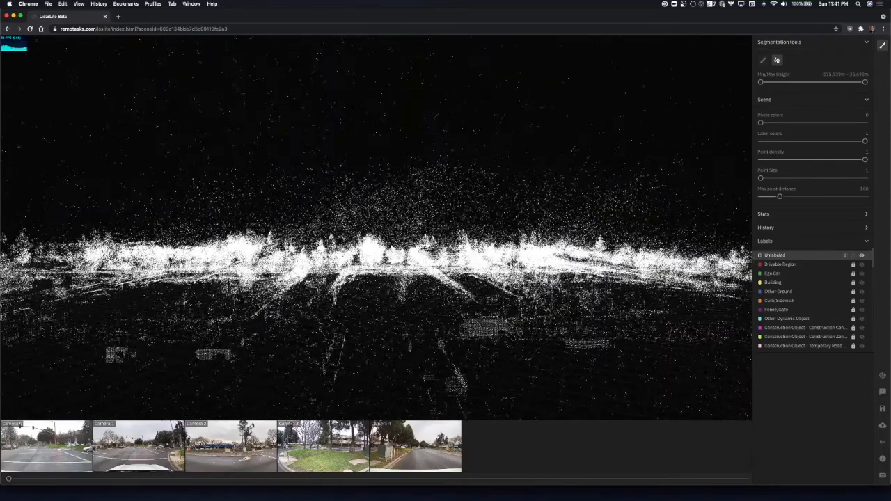
{"action": "key", "text": "q"}
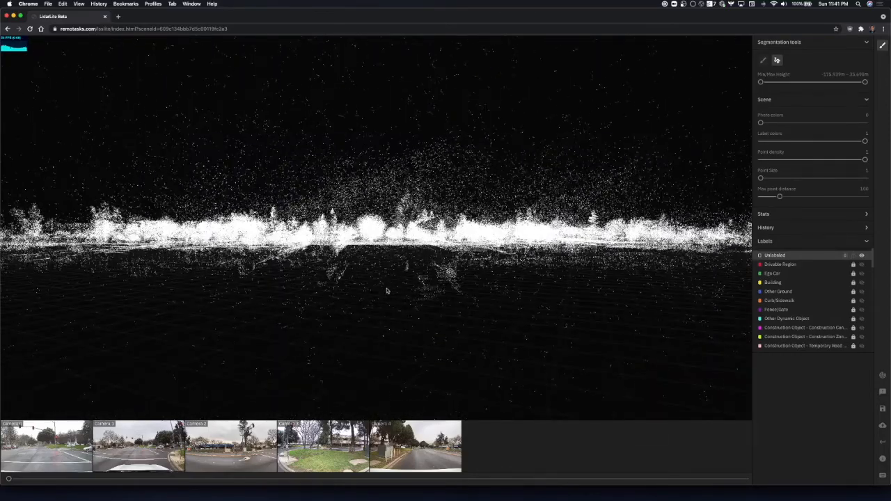
{"action": "key", "text": "w"}
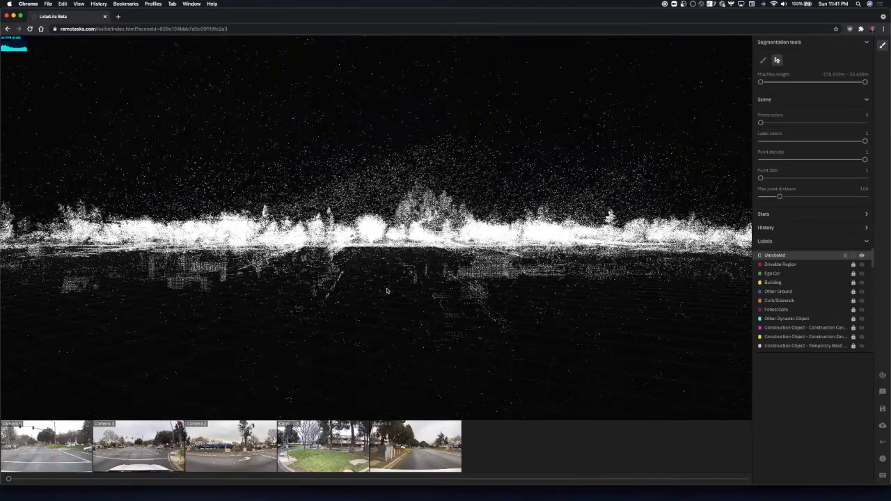
{"action": "key", "text": "w"}
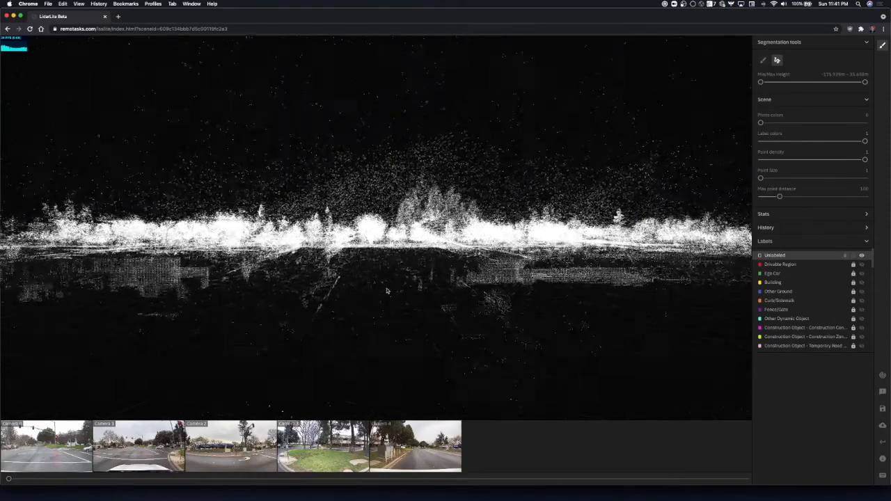
{"action": "key", "text": "w"}
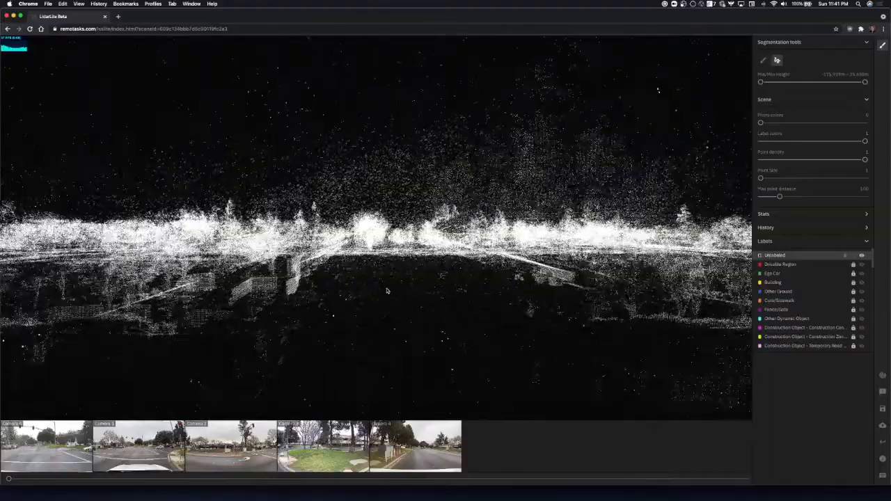
{"action": "key", "text": "w"}
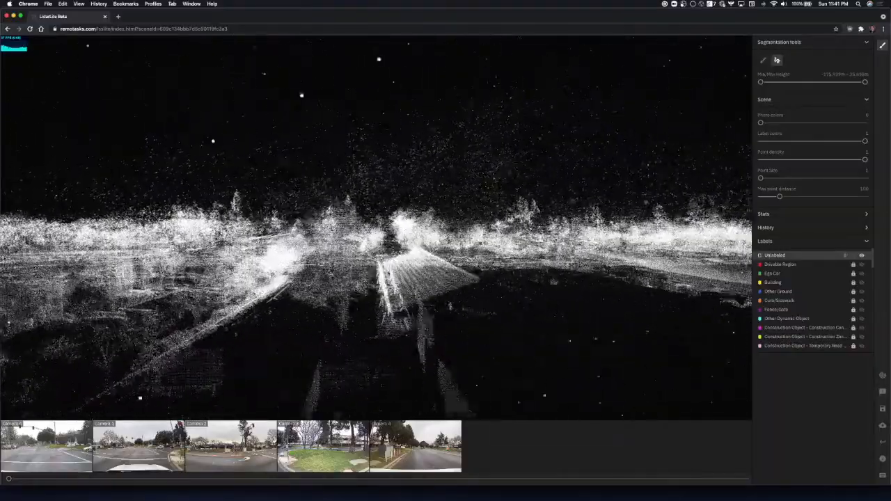
{"action": "key", "text": "d"}
{"action": "right_click_drag", "start_coordinate": [402, 274], "coordinate": [353, 270]}
{"action": "key", "text": "w"}
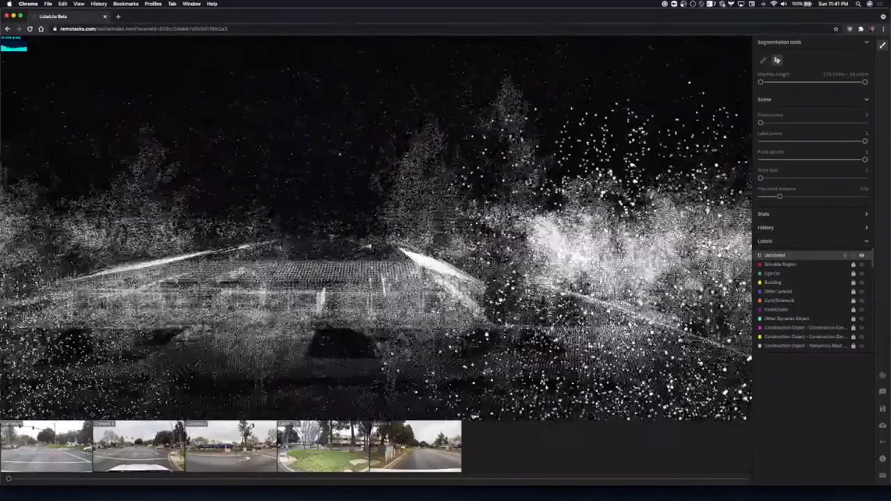
{"action": "key", "text": "t"}
{"action": "key", "text": "w"}
{"action": "key", "text": "w"}
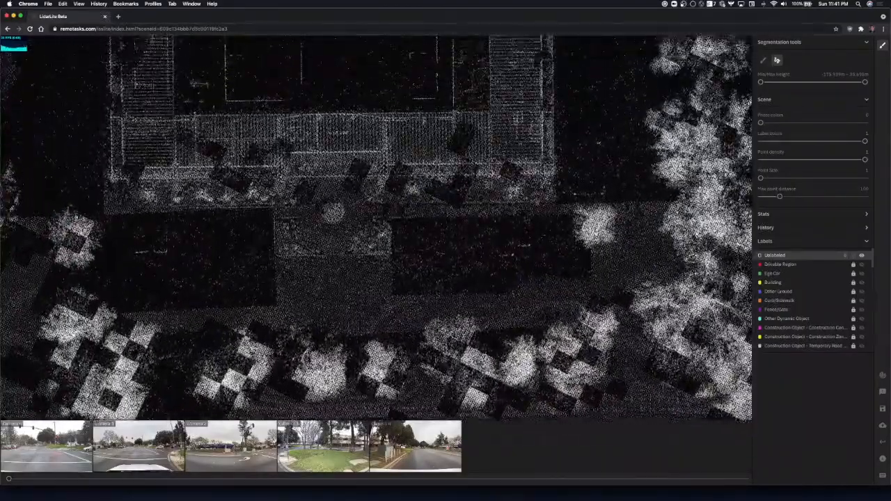
{"action": "key", "text": "t"}
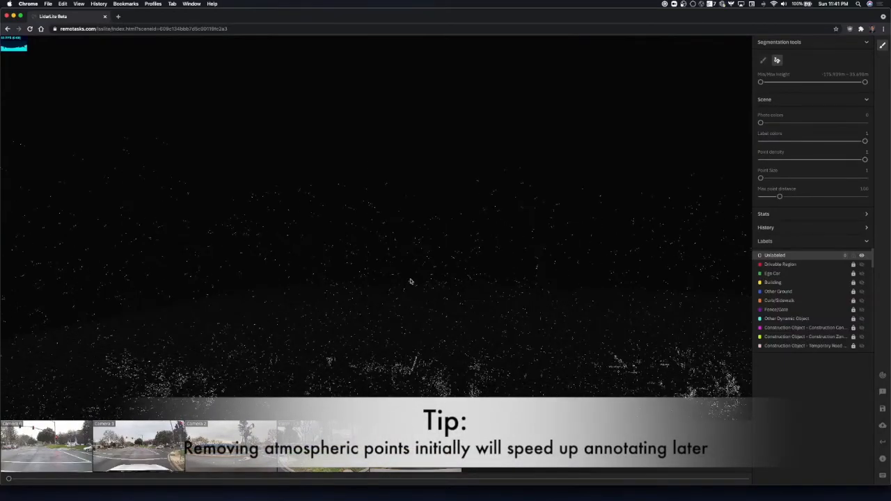
Examine the scattered atmospheric points floating above the street scene from farther back.
{"action": "key", "text": "s"}
{"action": "key", "text": "d"}
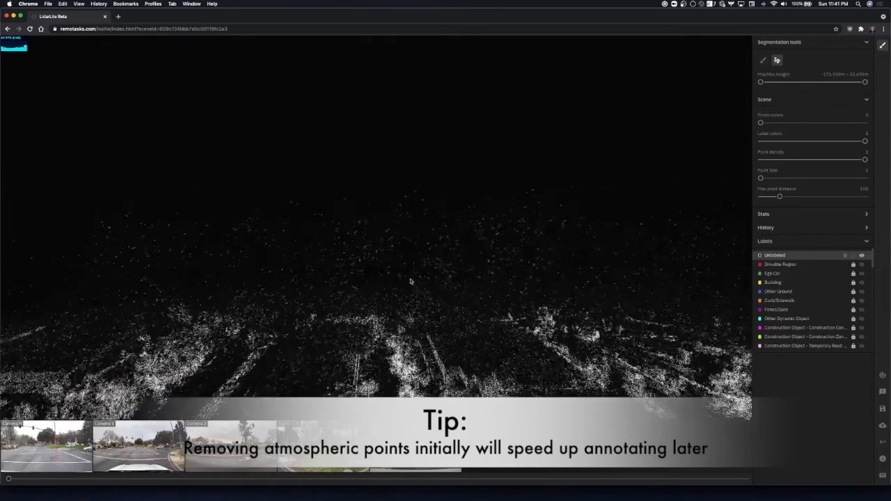
{"action": "key", "text": "s"}
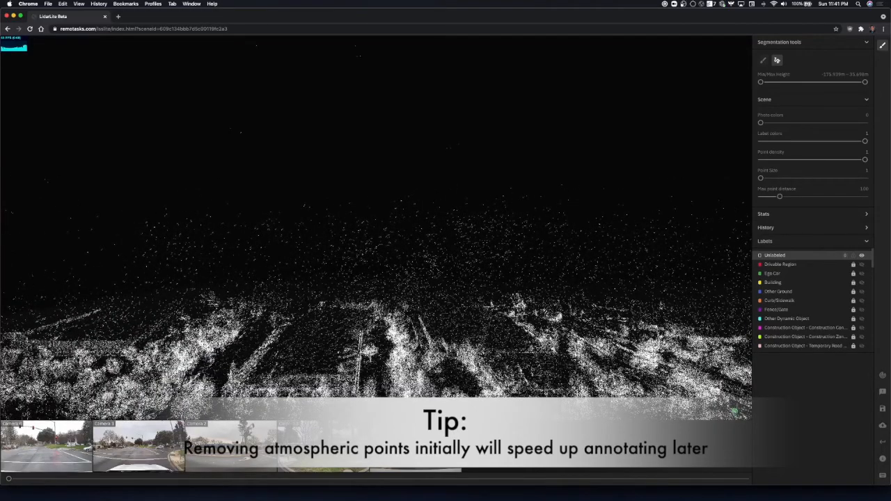
{"action": "key", "text": "s"}
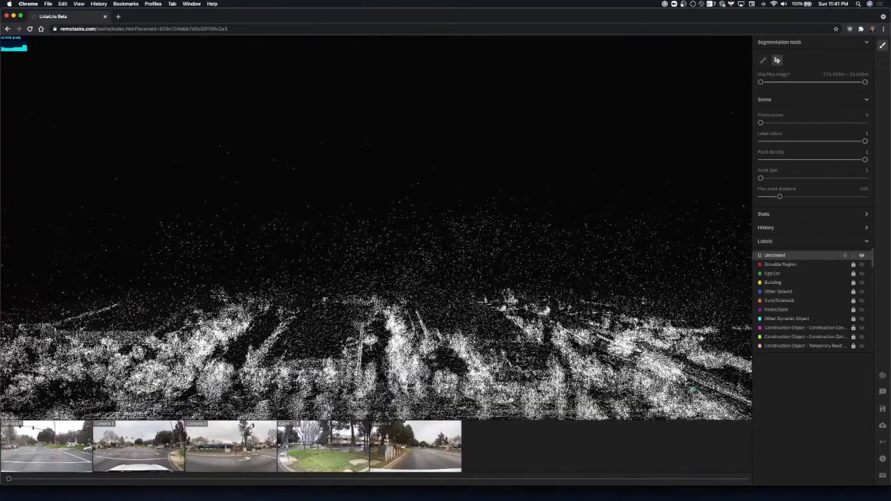
{"action": "key", "text": "s"}
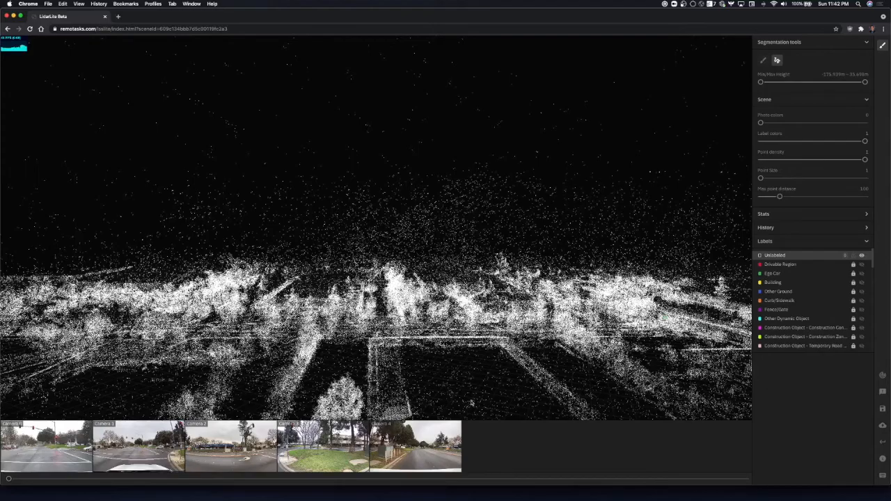
{"action": "key", "text": "s"}
{"action": "key", "text": "w"}
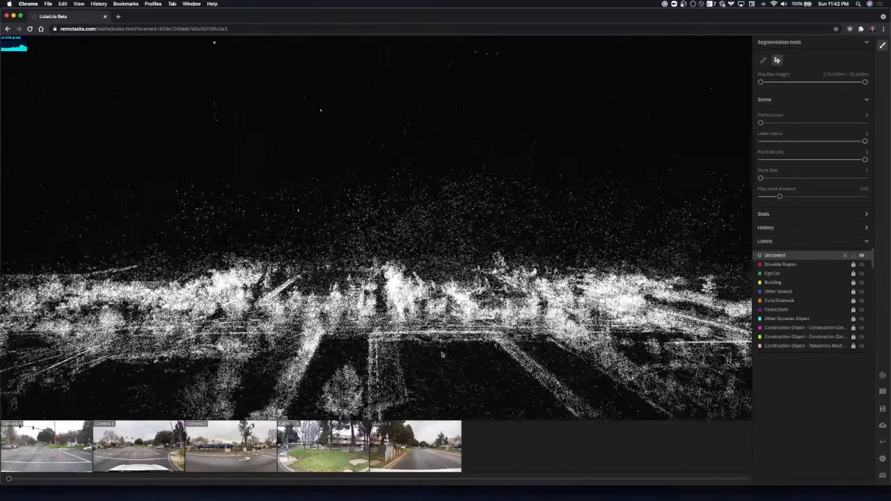
{"action": "key", "text": "s"}
{"action": "key", "text": "s"}
{"action": "key", "text": "s"}
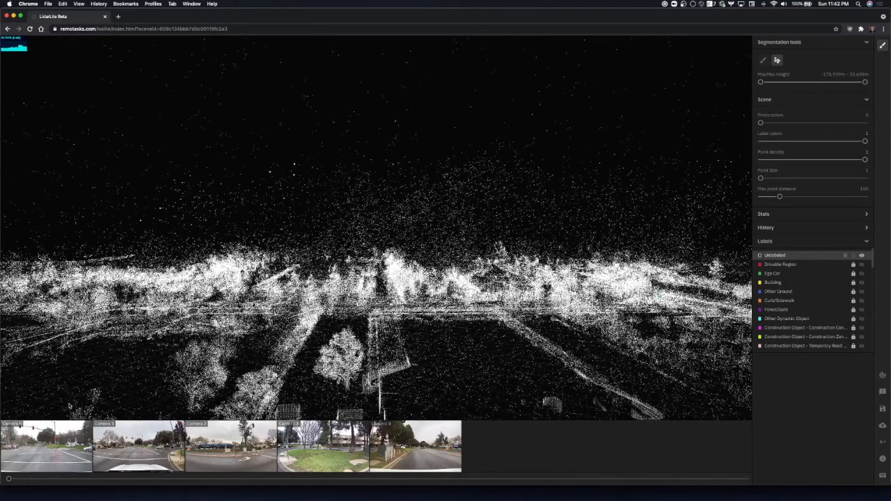
View the first two camera images of the intersection at full size and close the camera view.
{"action": "left_click", "coordinate": [48, 455]}
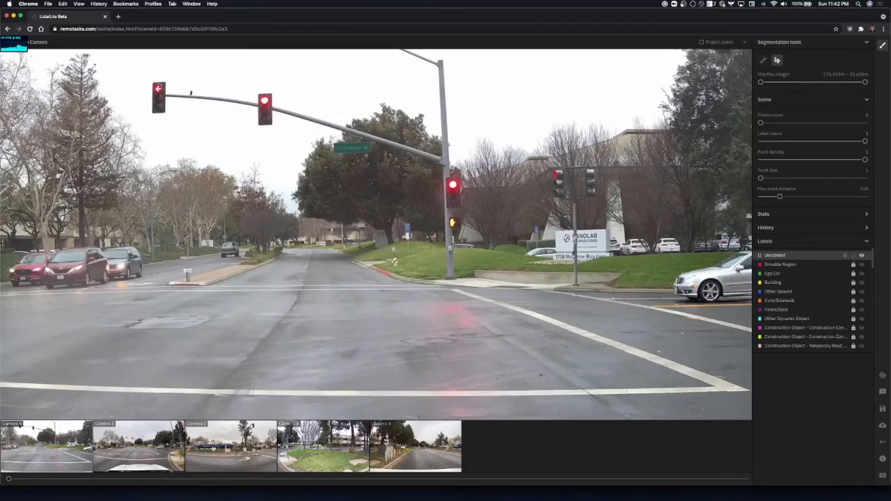
{"action": "left_click", "coordinate": [144, 447]}
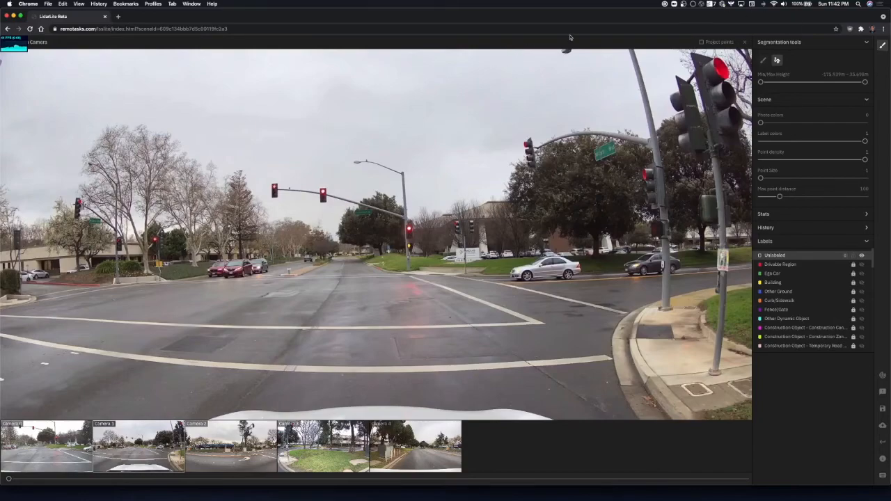
{"action": "left_click", "coordinate": [745, 43]}
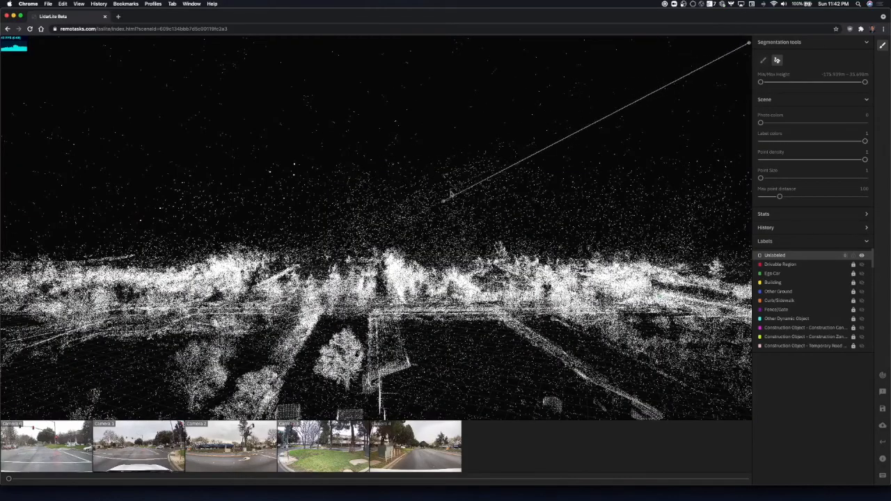
Compare a short and a long max point distance for the scene and leave it at 500.
{"action": "scroll", "coordinate": [417, 186], "scroll_direction": "up", "scroll_amount": 2}
{"action": "scroll", "coordinate": [415, 189], "scroll_direction": "up", "scroll_amount": 5}
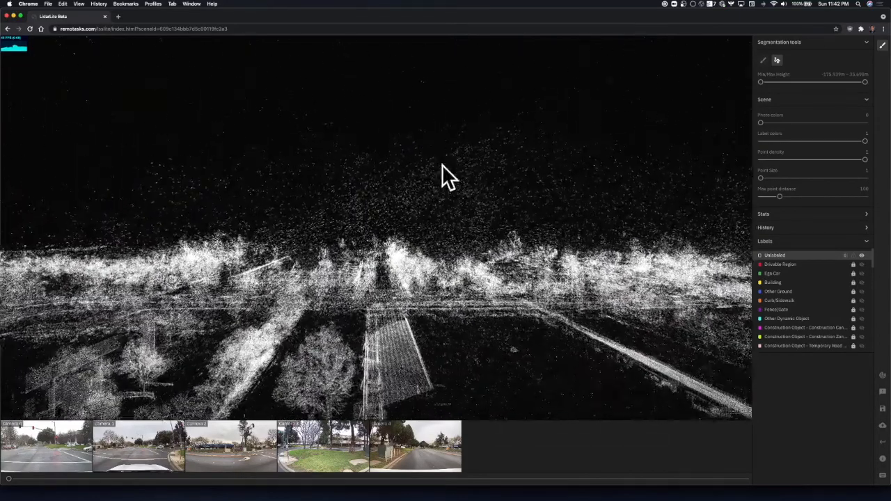
{"action": "left_click_drag", "start_coordinate": [451, 185], "coordinate": [451, 186]}
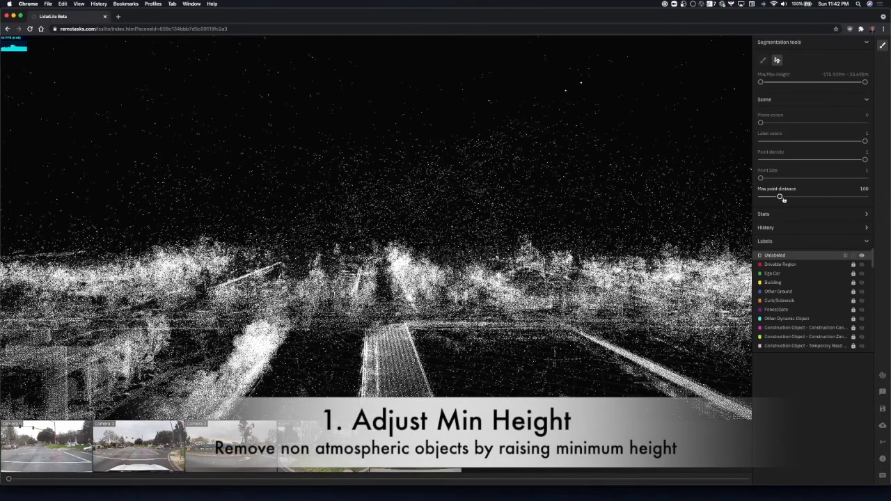
{"action": "left_click_drag", "start_coordinate": [780, 198], "coordinate": [867, 200]}
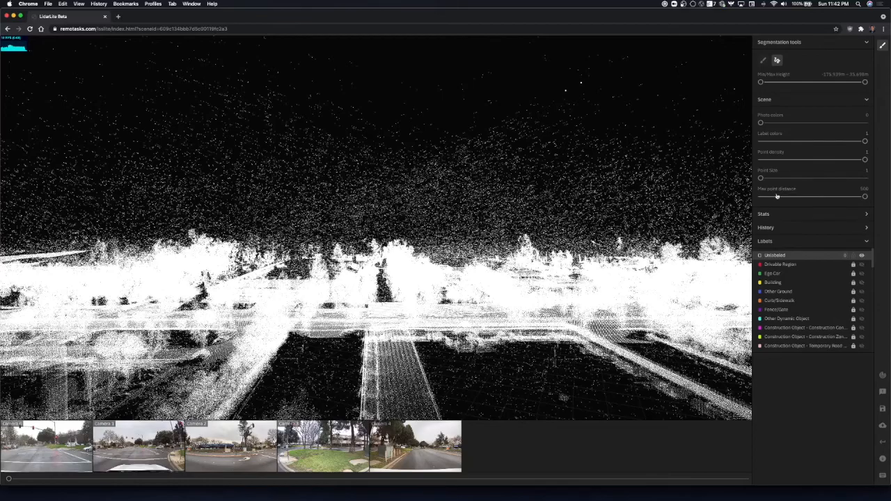
{"action": "left_click_drag", "start_coordinate": [776, 197], "coordinate": [764, 197]}
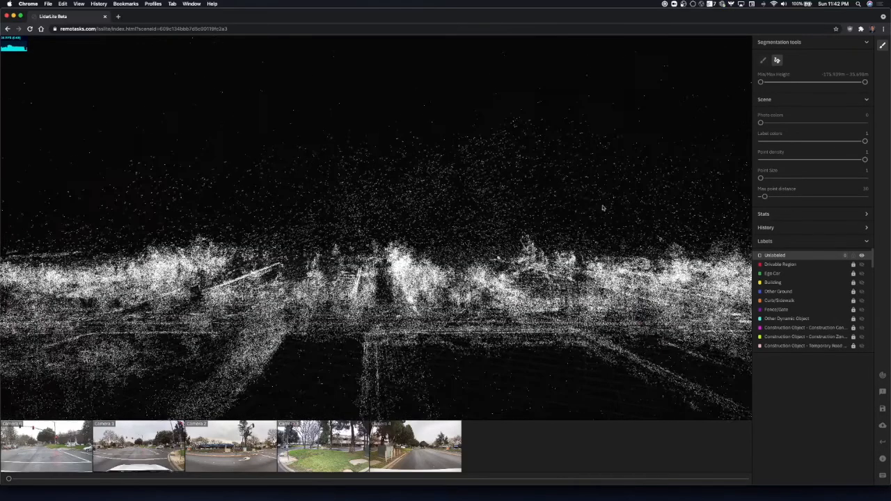
{"action": "key", "text": "w"}
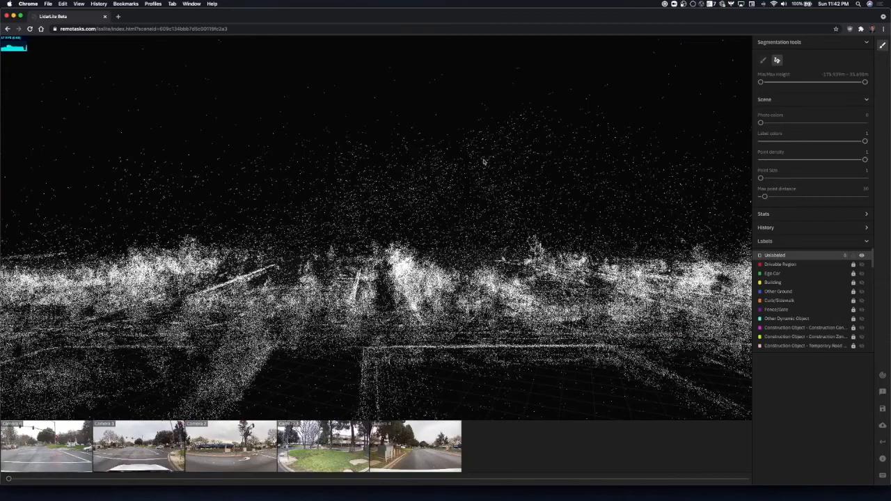
{"action": "left_click_drag", "start_coordinate": [764, 196], "coordinate": [865, 196]}
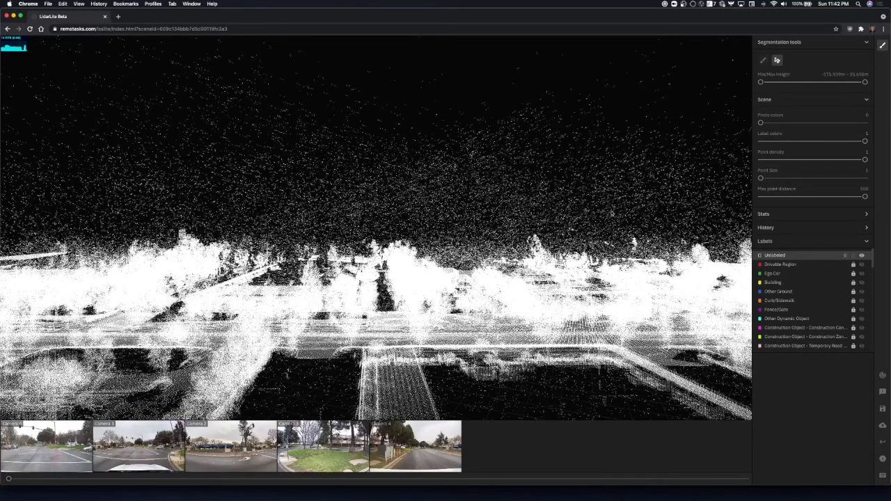
Raise the minimum height to about -44 m to hide everything below the atmospheric points.
{"action": "left_click_drag", "start_coordinate": [612, 214], "coordinate": [628, 177]}
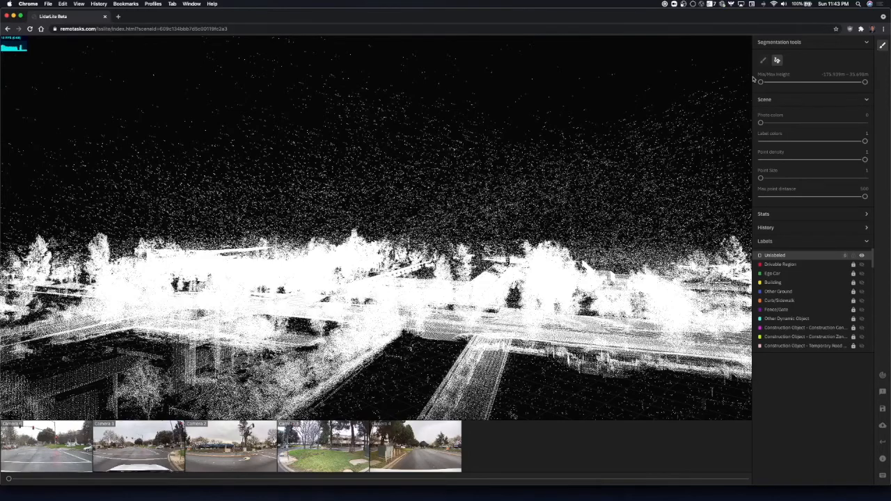
{"action": "left_click_drag", "start_coordinate": [760, 82], "coordinate": [826, 82]}
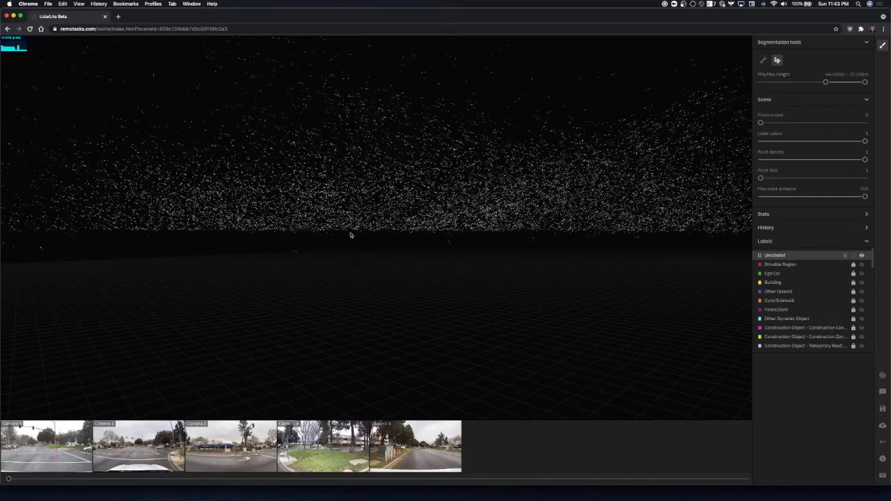
Enclose the entire band of atmospheric points in one polygon selection and complete the selection.
{"action": "key", "text": "s"}
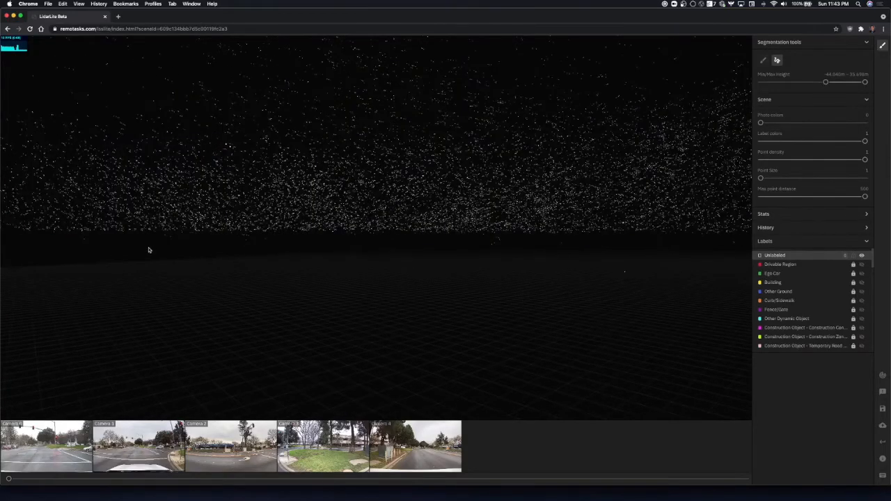
{"action": "key", "text": "s"}
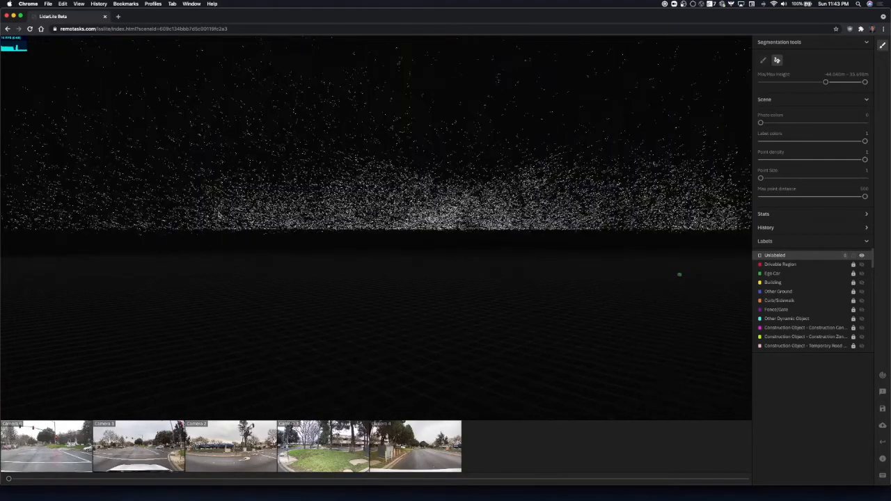
{"action": "key", "text": "s"}
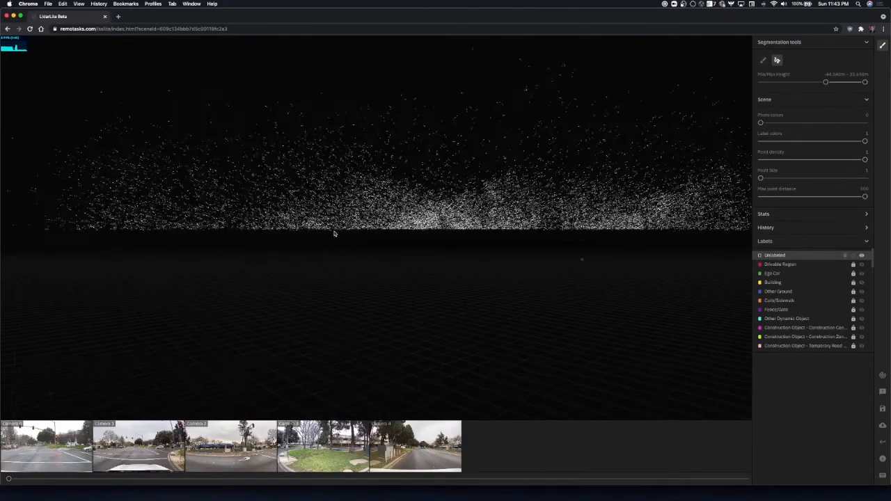
{"action": "key", "text": "s"}
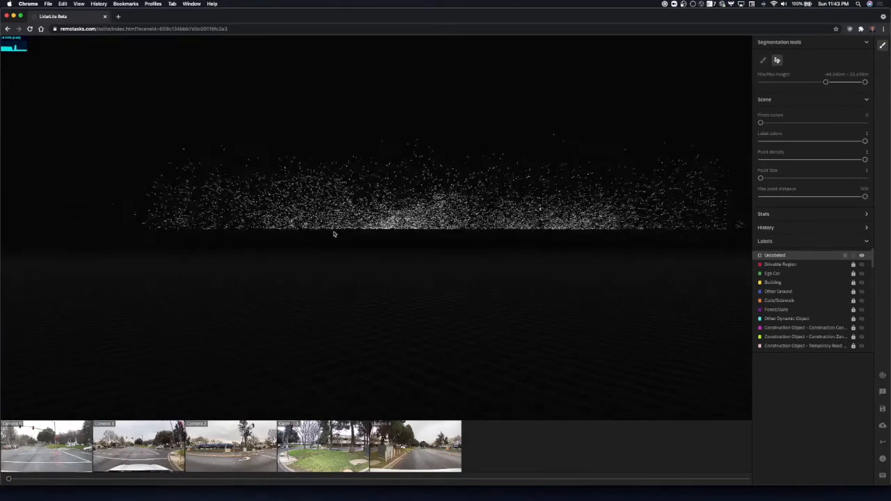
{"action": "key", "text": "w"}
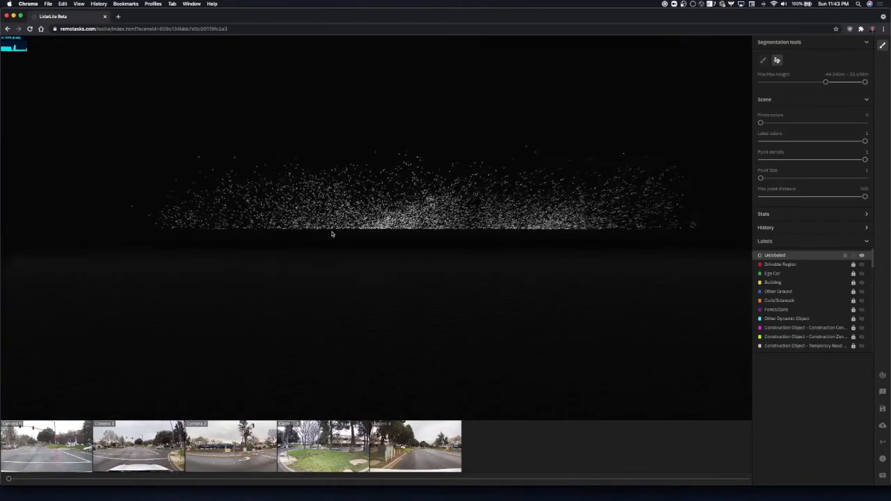
{"action": "key", "text": "w"}
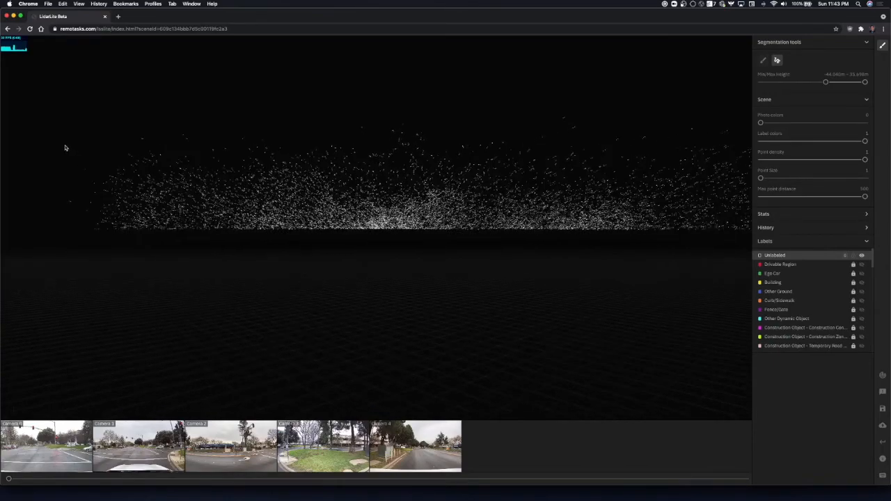
{"action": "left_click", "coordinate": [48, 146]}
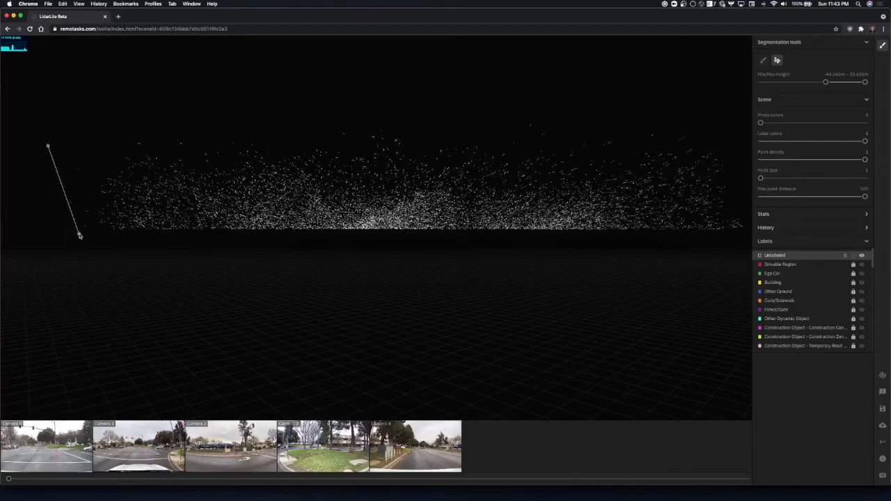
{"action": "left_click", "coordinate": [79, 235]}
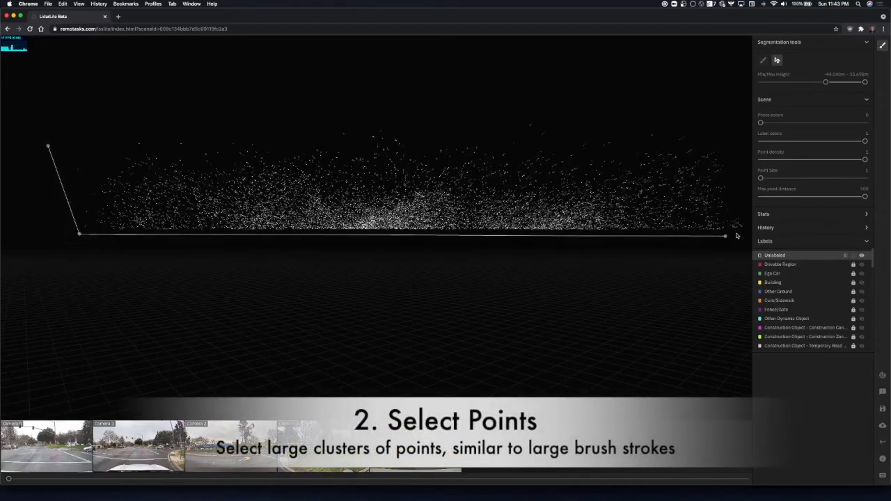
{"action": "left_click", "coordinate": [724, 112]}
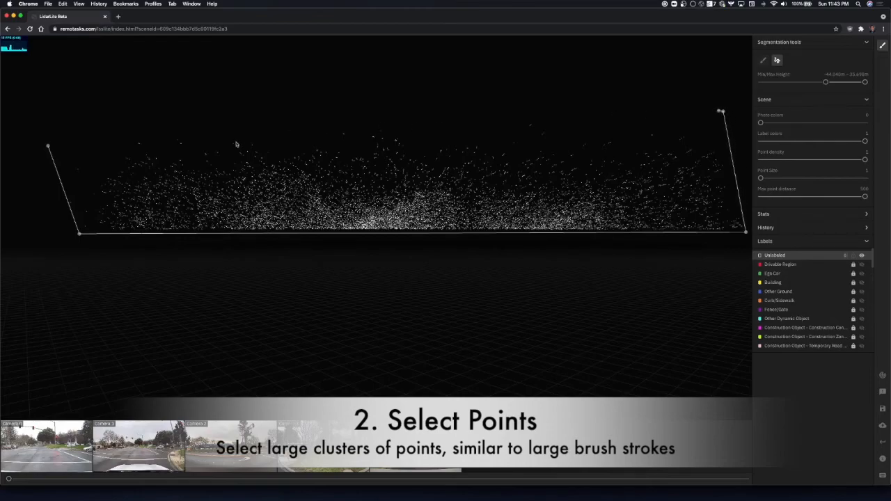
{"action": "left_click", "coordinate": [41, 132]}
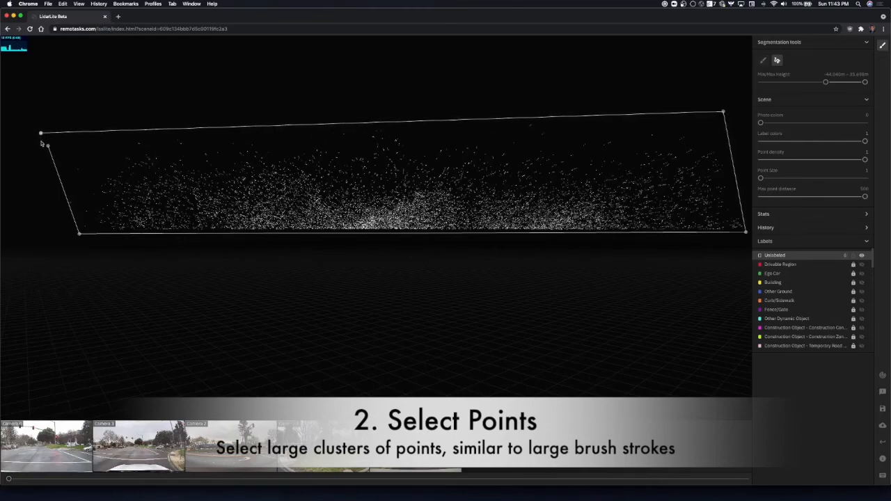
{"action": "key", "text": "Return"}
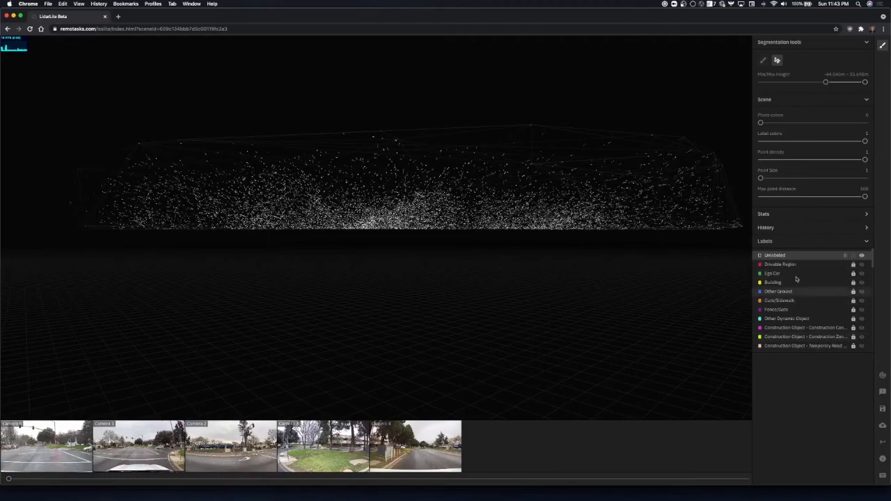
Examine the selected points from inside and around the cloud for clusters that belong to actual objects.
{"action": "left_click_drag", "start_coordinate": [499, 243], "coordinate": [390, 256]}
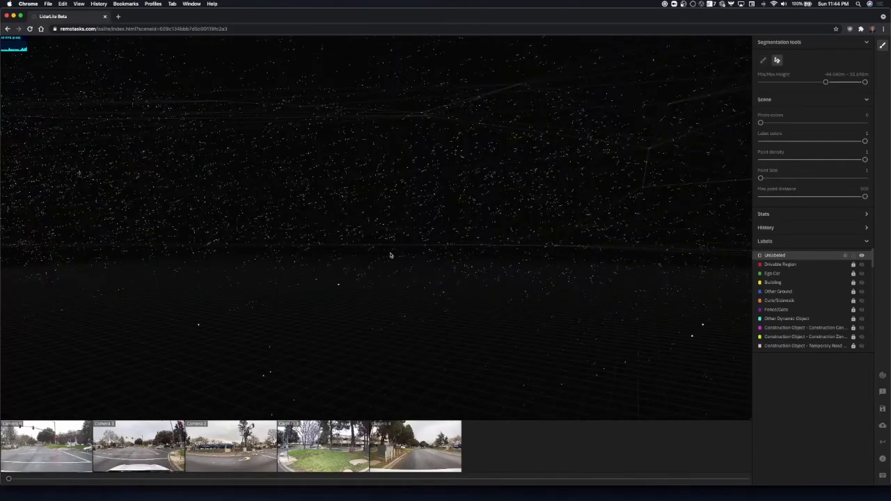
{"action": "left_click_drag", "start_coordinate": [324, 281], "coordinate": [322, 272]}
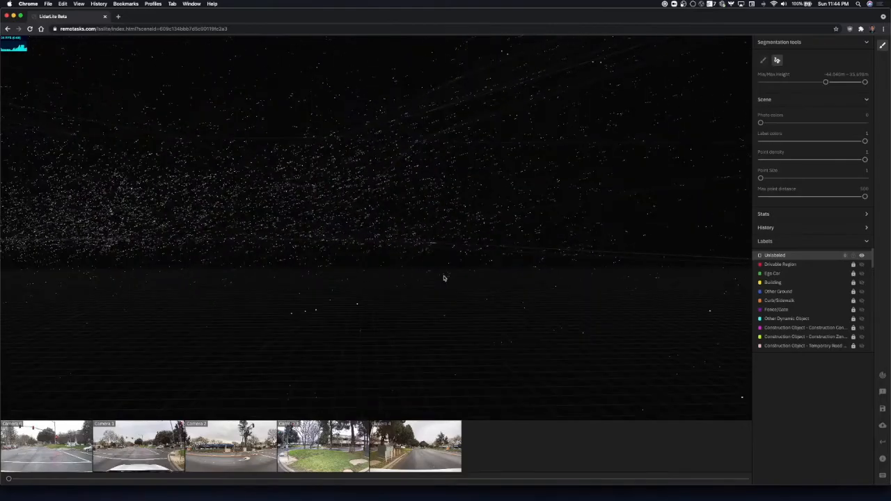
{"action": "left_click_drag", "start_coordinate": [486, 268], "coordinate": [382, 330]}
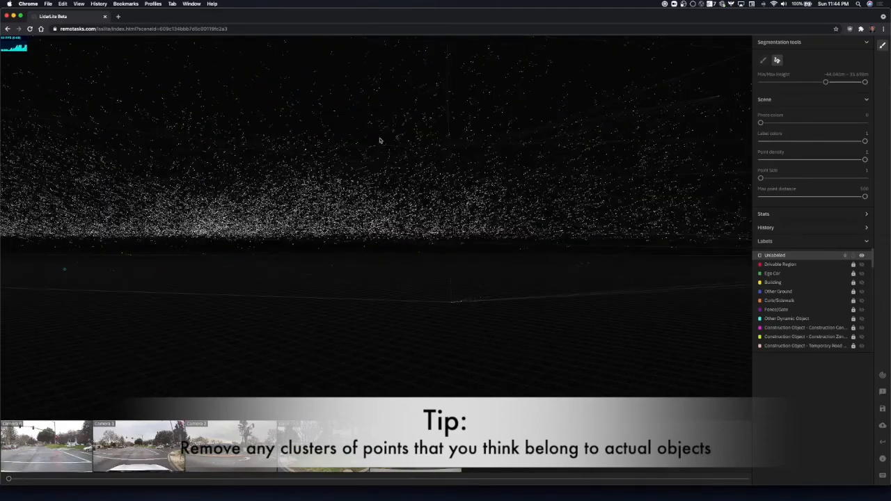
{"action": "mouse_move", "coordinate": [527, 318]}
{"action": "left_mouse_down"}
{"action": "mouse_move", "coordinate": [493, 320]}
{"action": "mouse_move", "coordinate": [480, 338]}
{"action": "mouse_move", "coordinate": [531, 330]}
{"action": "left_mouse_up"}
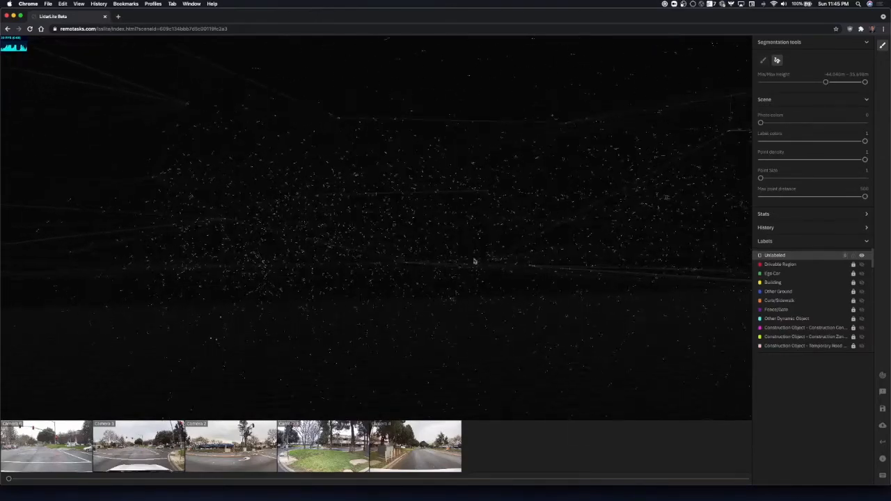
{"action": "left_click_drag", "start_coordinate": [455, 362], "coordinate": [391, 321]}
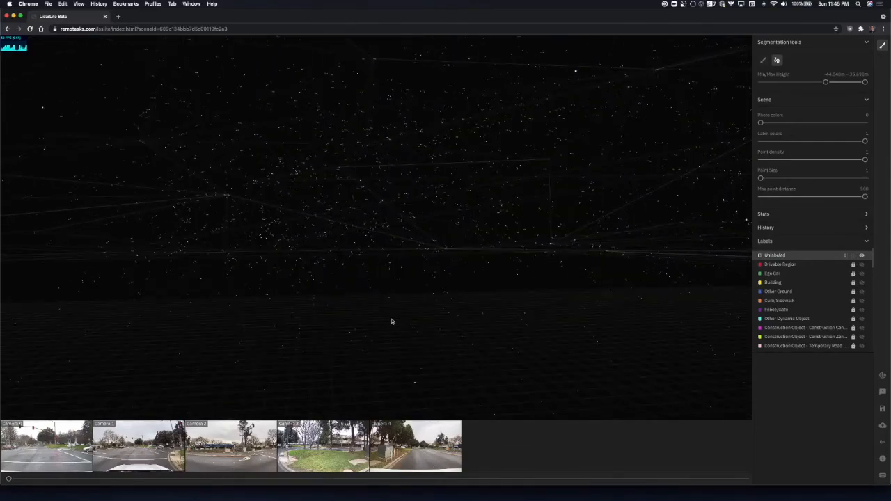
{"action": "left_click_drag", "start_coordinate": [379, 296], "coordinate": [452, 287]}
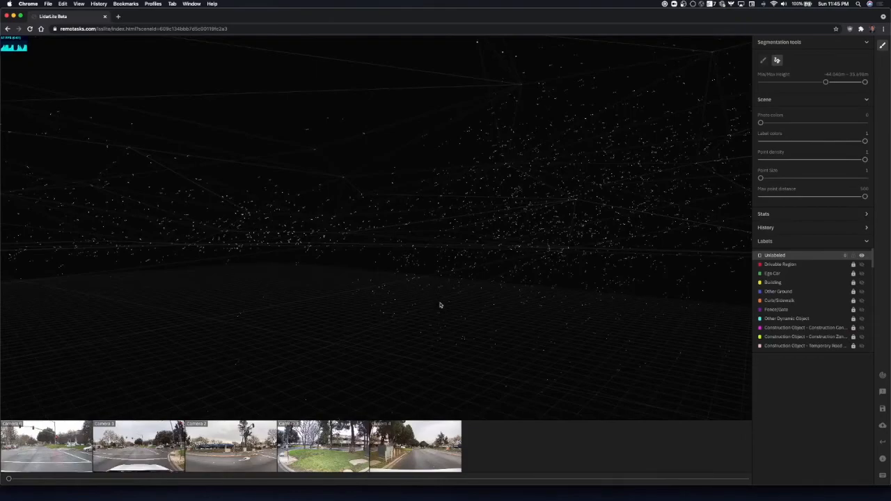
{"action": "left_click_drag", "start_coordinate": [567, 171], "coordinate": [490, 138]}
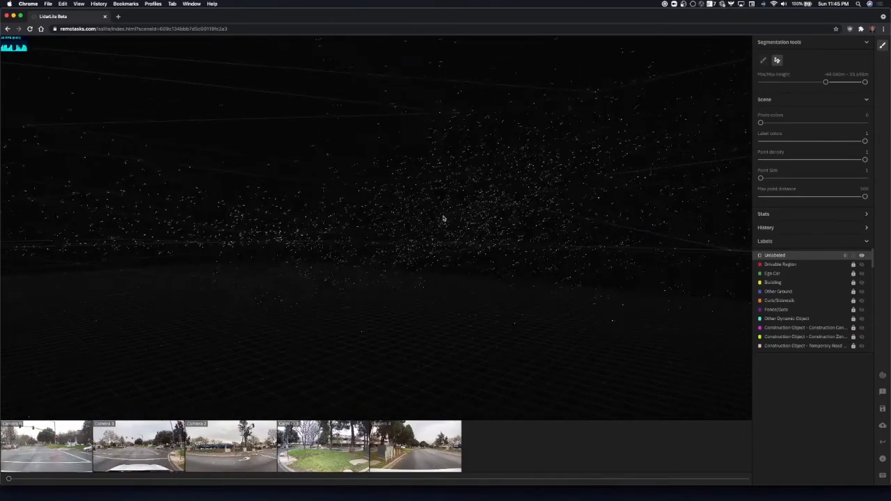
{"action": "key", "text": "s"}
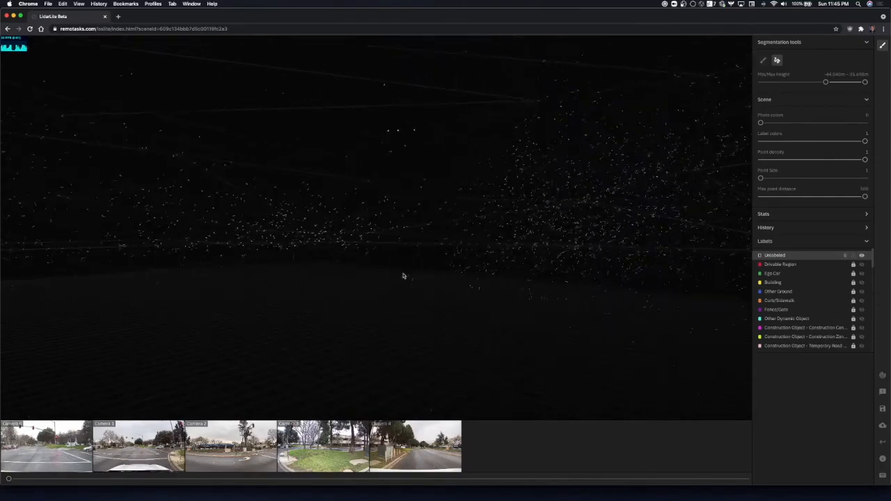
{"action": "key", "text": "s"}
{"action": "key", "text": "w"}
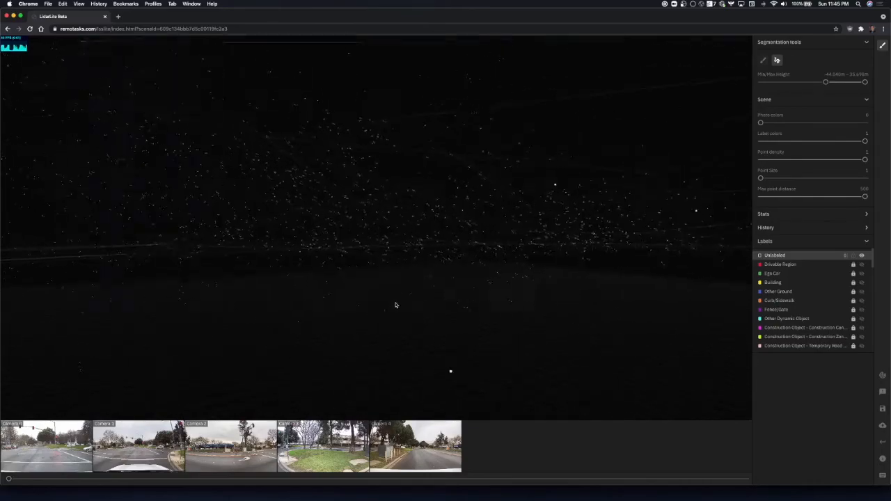
{"action": "key", "text": "s"}
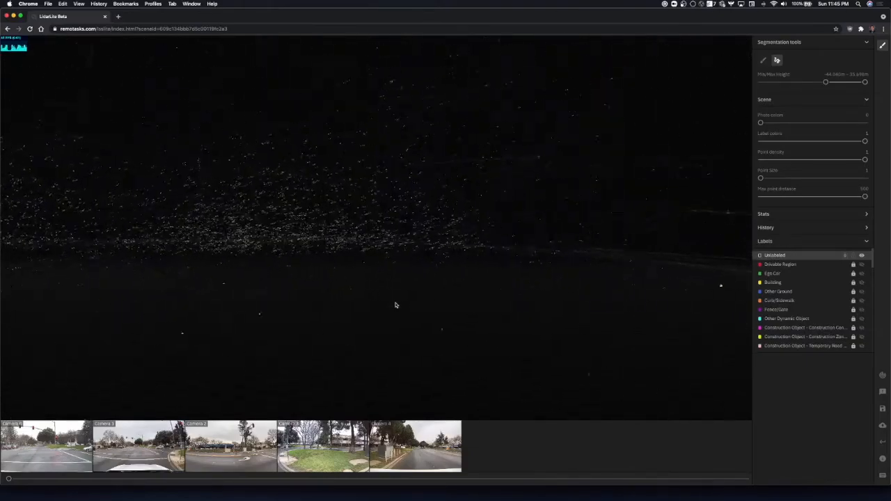
{"action": "key", "text": "a"}
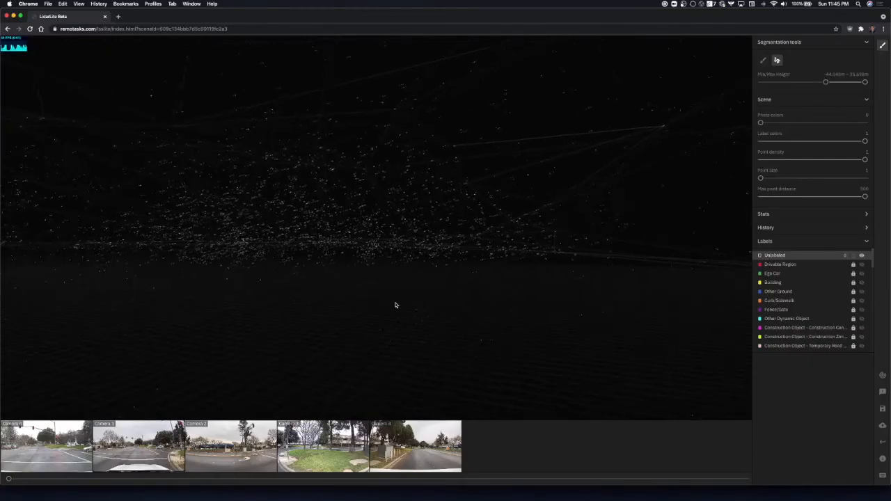
{"action": "left_click_drag", "start_coordinate": [395, 305], "coordinate": [213, 282]}
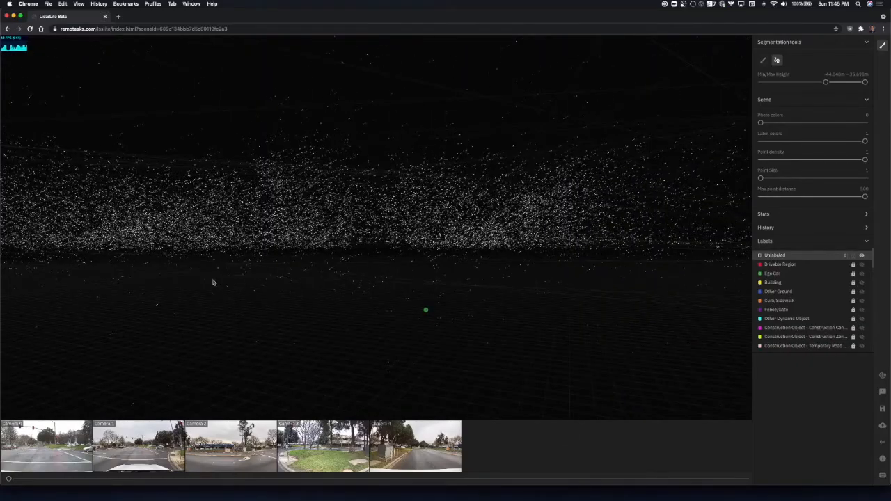
{"action": "key", "text": "d"}
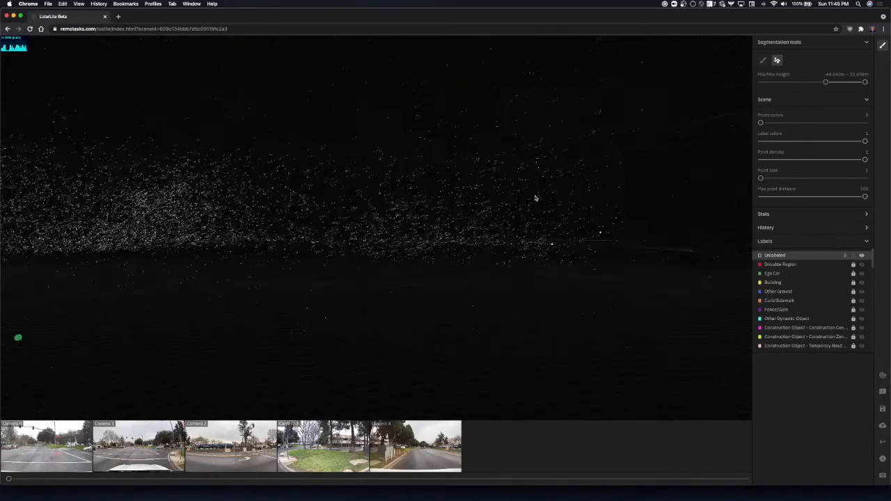
{"action": "key", "text": "w"}
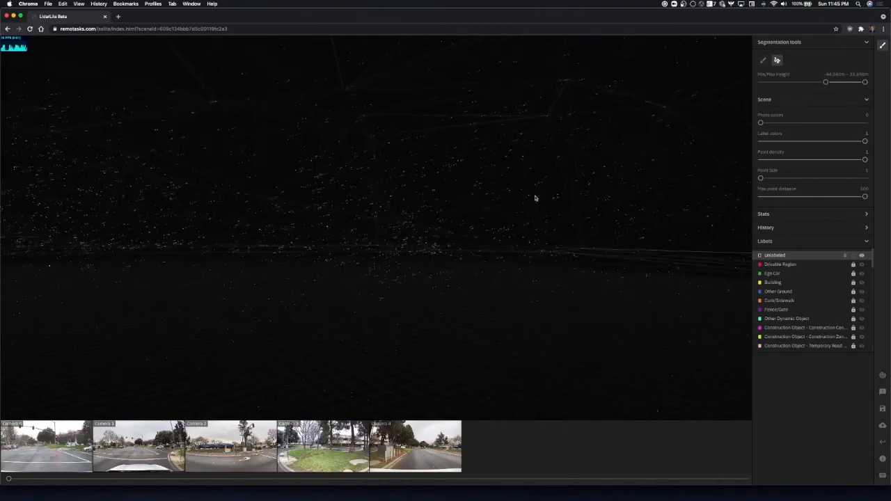
{"action": "key", "text": "s"}
{"action": "key", "text": "a"}
{"action": "key", "text": "s"}
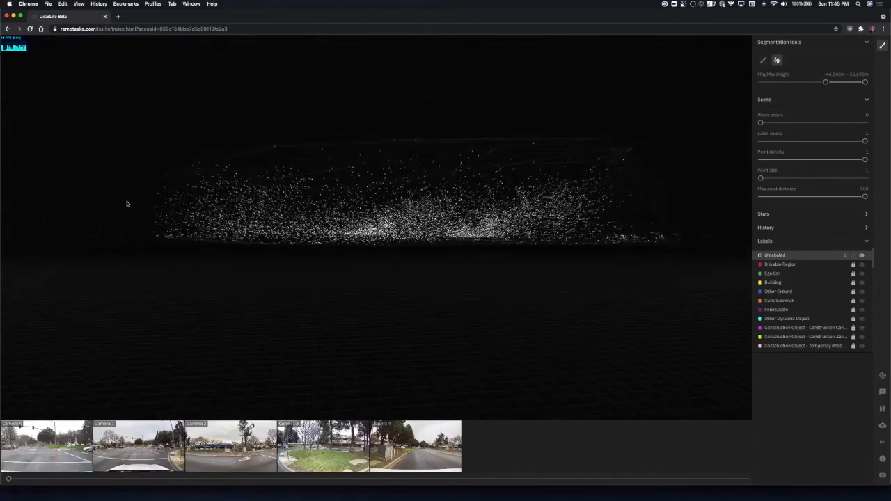
{"action": "key", "text": "w"}
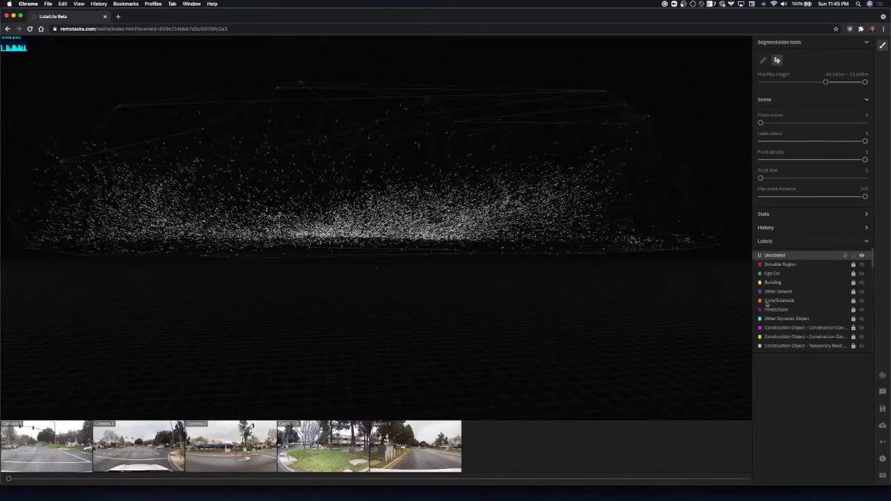
Find the Ghost - Atmospheric label and assign it to the selected points.
{"action": "scroll", "coordinate": [787, 306], "scroll_direction": "down", "scroll_amount": 10}
{"action": "scroll", "coordinate": [792, 332], "scroll_direction": "up", "scroll_amount": 10}
{"action": "scroll", "coordinate": [797, 316], "scroll_direction": "down", "scroll_amount": 5}
{"action": "key", "text": "super+f"}
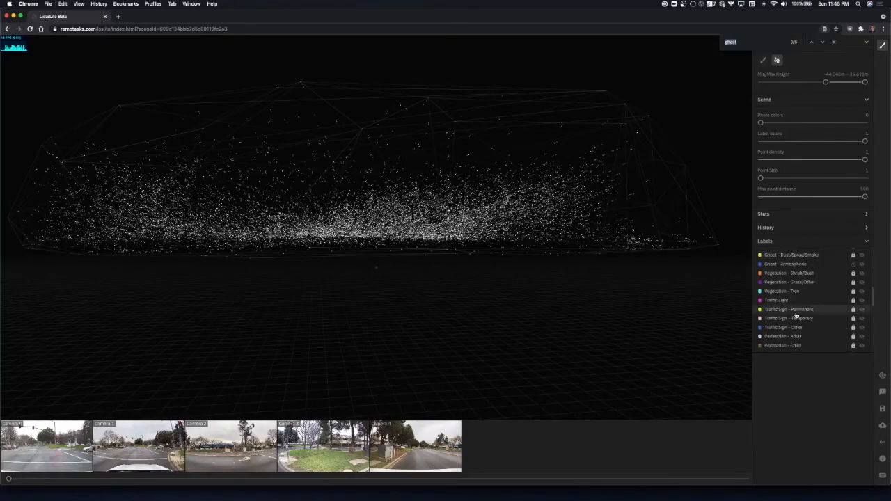
{"action": "left_click", "coordinate": [799, 268]}
{"action": "key", "text": "Return"}
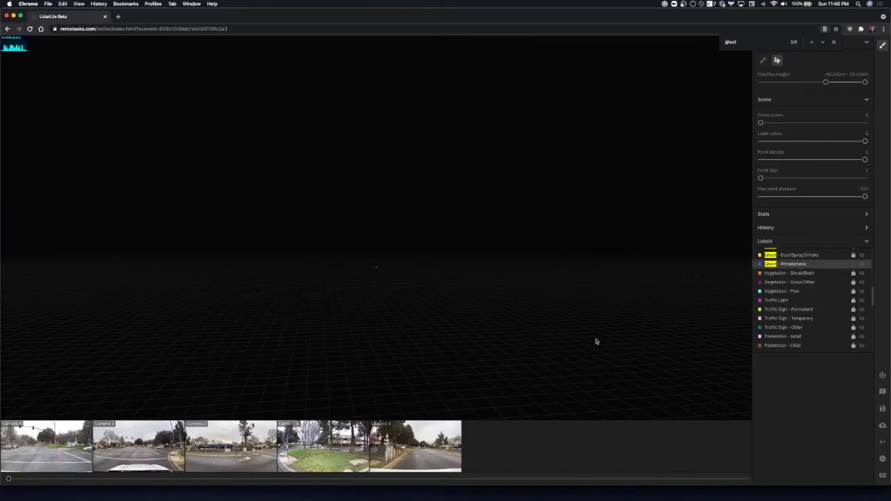
Check the Ghost - Atmospheric and Unlabeled points each in isolation, and make all labels visible again.
{"action": "scroll", "coordinate": [819, 273], "scroll_direction": "up", "scroll_amount": 5}
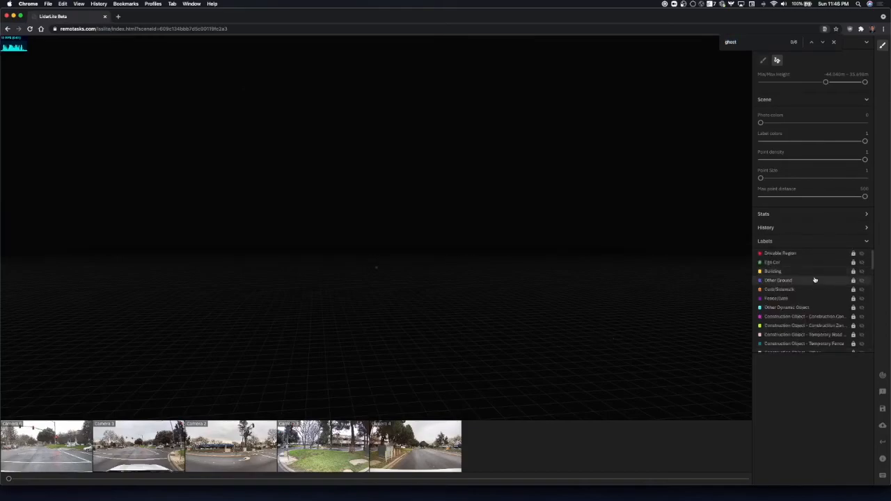
{"action": "scroll", "coordinate": [815, 280], "scroll_direction": "down", "scroll_amount": 5}
{"action": "left_click", "coordinate": [801, 276]}
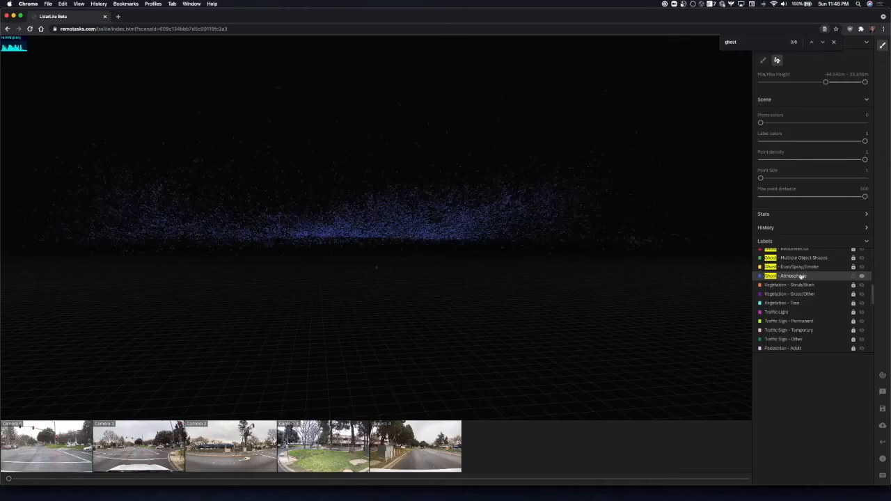
{"action": "scroll", "coordinate": [821, 259], "scroll_direction": "up", "scroll_amount": 5}
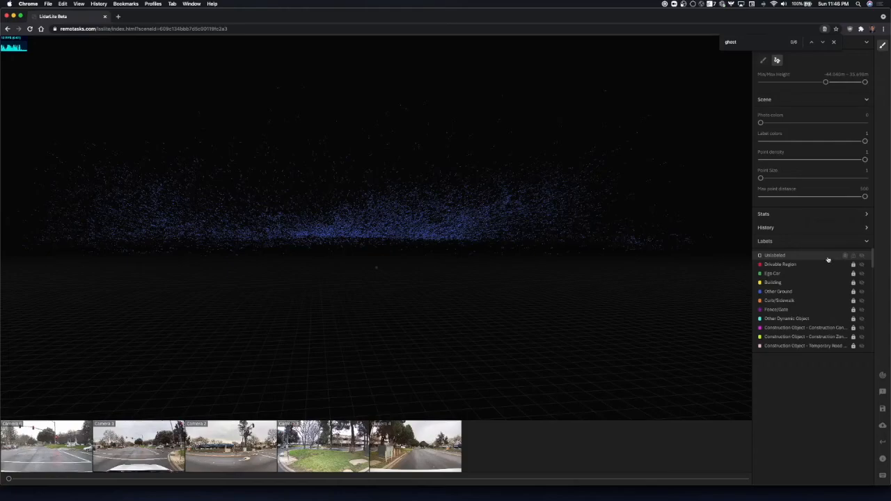
{"action": "left_click", "coordinate": [823, 259]}
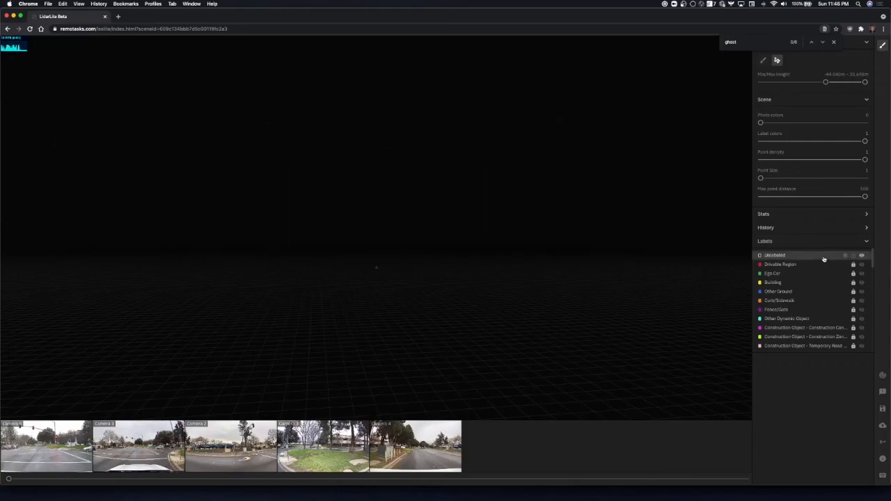
{"action": "left_click", "coordinate": [824, 259]}
Lower the minimum height to about -174 m to show the street scene below the labeled atmospheric points.
{"action": "left_click_drag", "start_coordinate": [505, 213], "coordinate": [305, 230]}
{"action": "key", "text": "s"}
{"action": "key", "text": "a"}
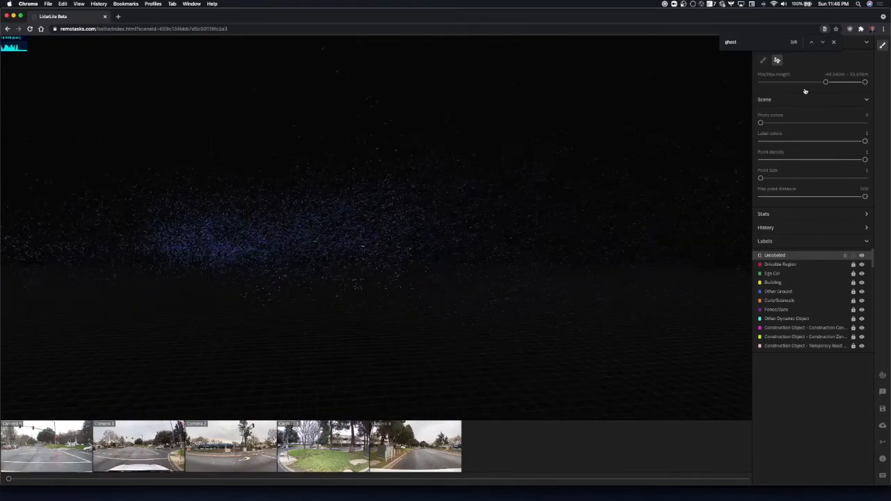
{"action": "left_click_drag", "start_coordinate": [824, 82], "coordinate": [760, 83]}
{"action": "key", "text": "d"}
{"action": "key", "text": "w"}
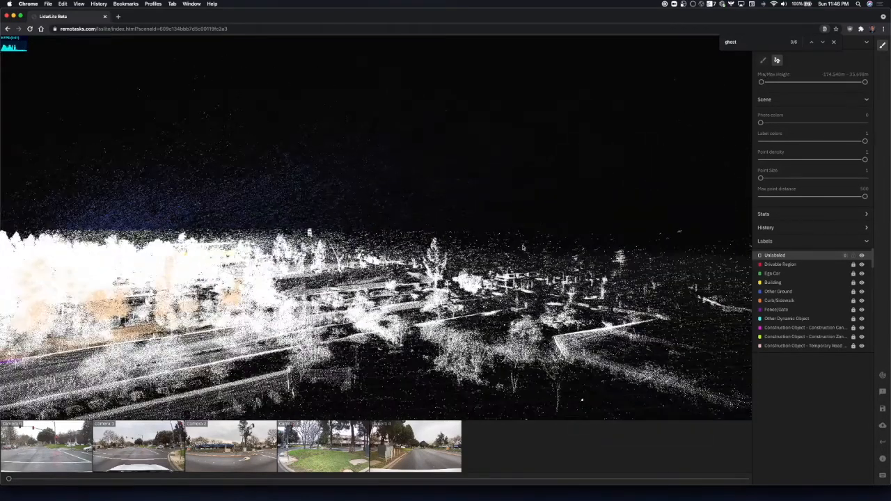
{"action": "key", "text": "w"}
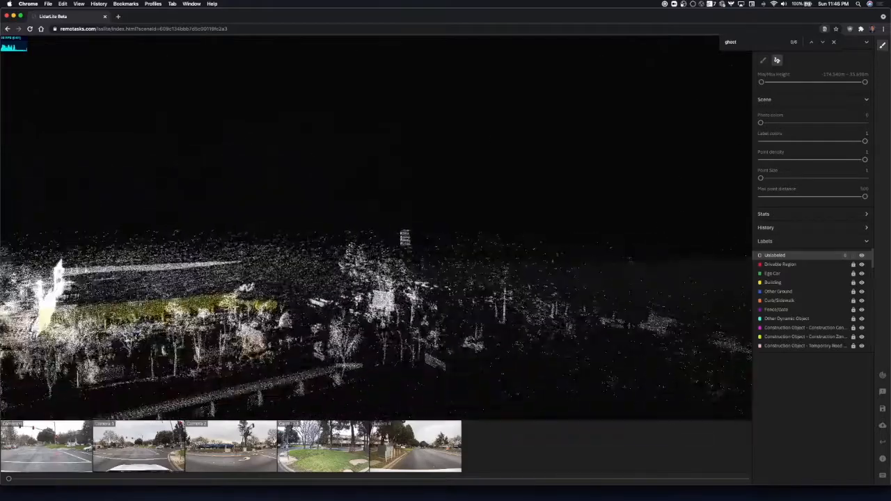
Examine the street scene from several sides for stray floating points above the trees, buildings and road.
{"action": "key", "text": "s"}
{"action": "right_click_drag", "start_coordinate": [358, 252], "coordinate": [431, 254]}
{"action": "key", "text": "s"}
{"action": "key", "text": "a"}
{"action": "key", "text": "a"}
{"action": "key", "text": "w"}
{"action": "key", "text": "w"}
{"action": "key", "text": "a"}
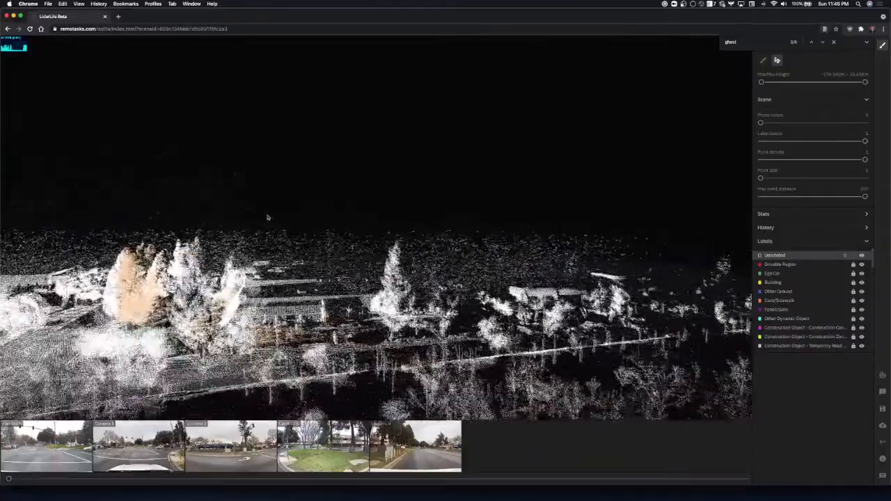
{"action": "key", "text": "a"}
{"action": "key", "text": "a"}
{"action": "right_click_drag", "start_coordinate": [489, 241], "coordinate": [521, 240]}
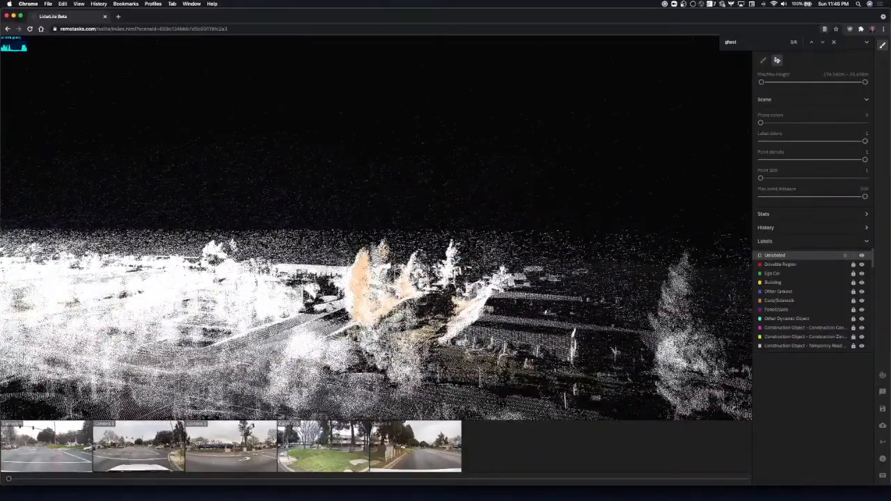
{"action": "key", "text": "a"}
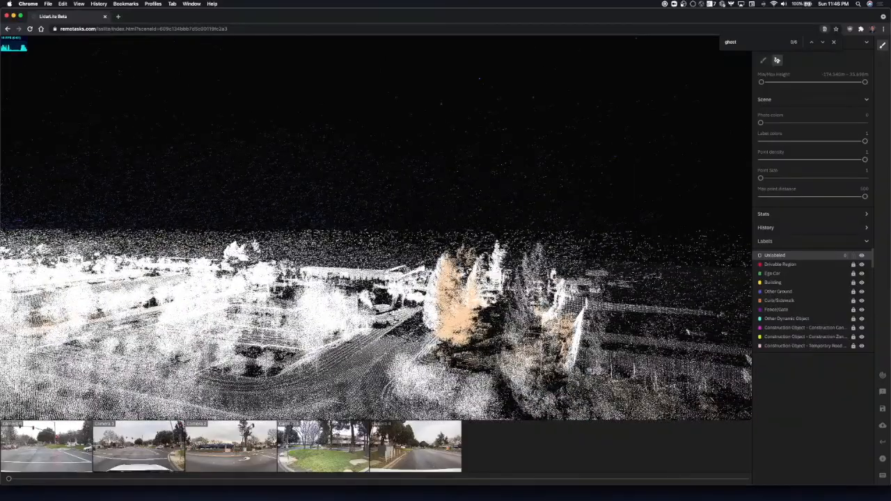
{"action": "key", "text": "w"}
{"action": "right_click_drag", "start_coordinate": [491, 252], "coordinate": [452, 253]}
{"action": "key", "text": "q"}
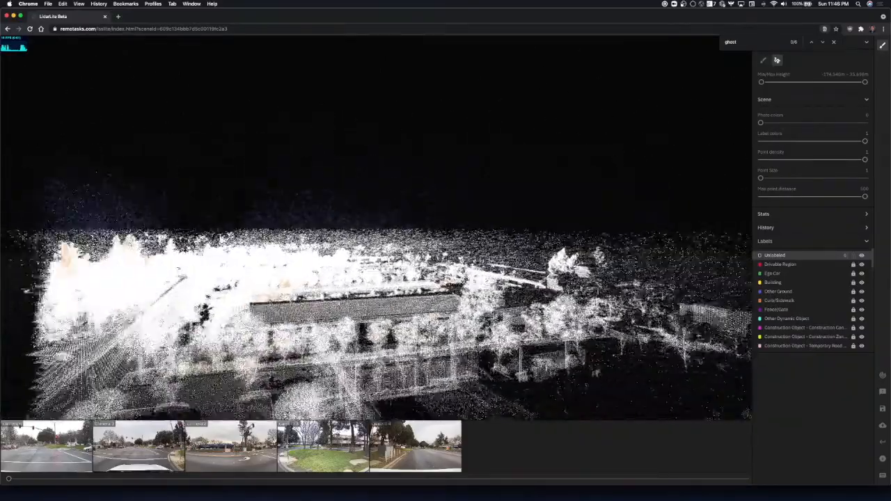
{"action": "key", "text": "s"}
{"action": "key", "text": "d"}
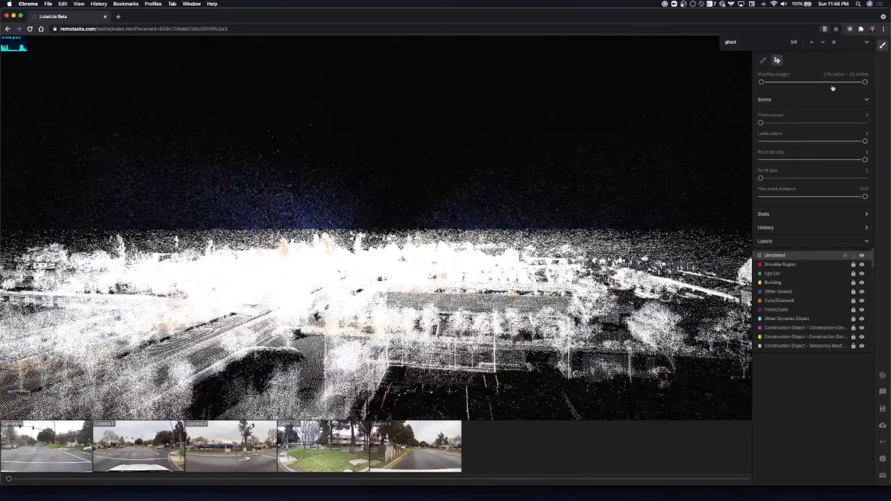
Find the Ghost - Atmospheric label by searching for "ghost" and hide its points.
{"action": "scroll", "coordinate": [784, 300], "scroll_direction": "down", "scroll_amount": 10}
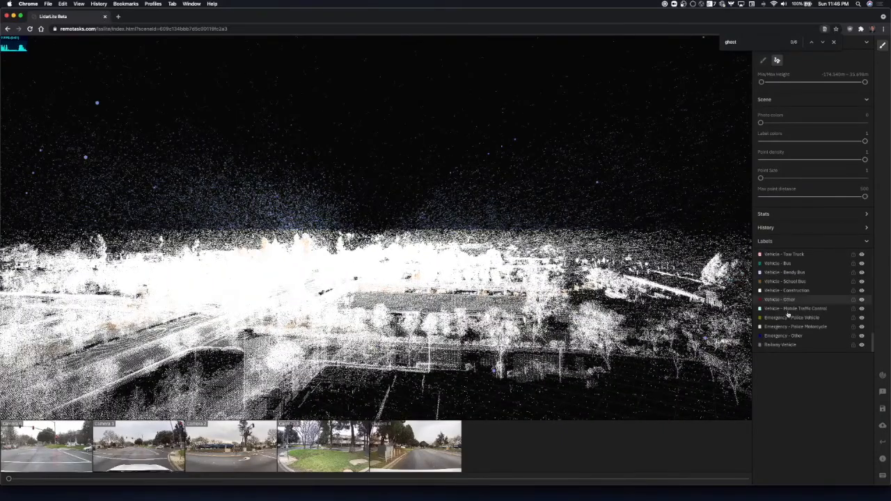
{"action": "scroll", "coordinate": [795, 336], "scroll_direction": "up", "scroll_amount": 3}
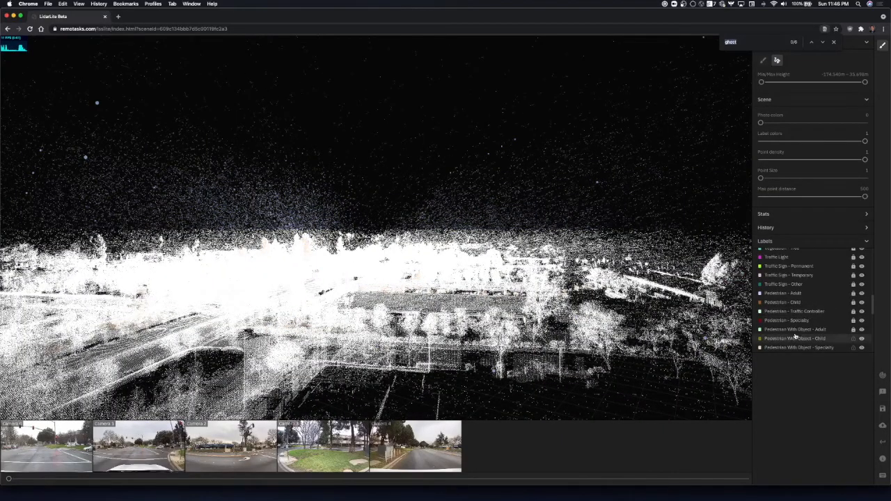
{"action": "type", "text": "ghost"}
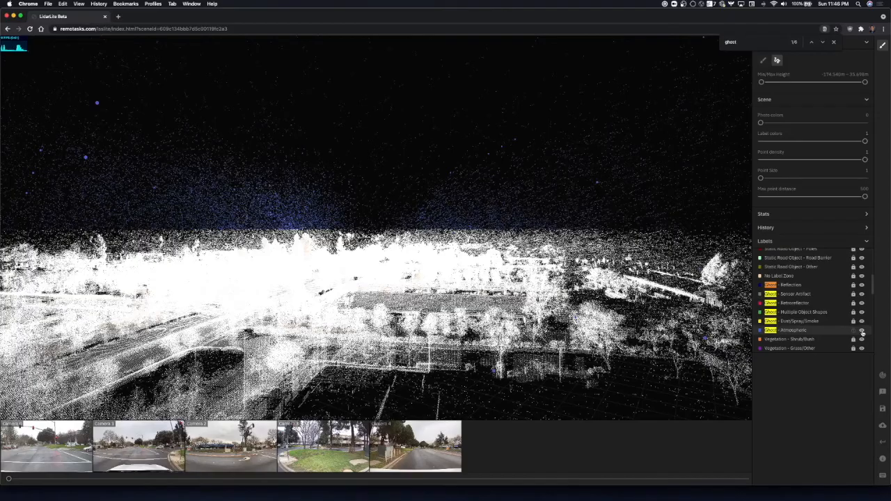
{"action": "left_click", "coordinate": [862, 331]}
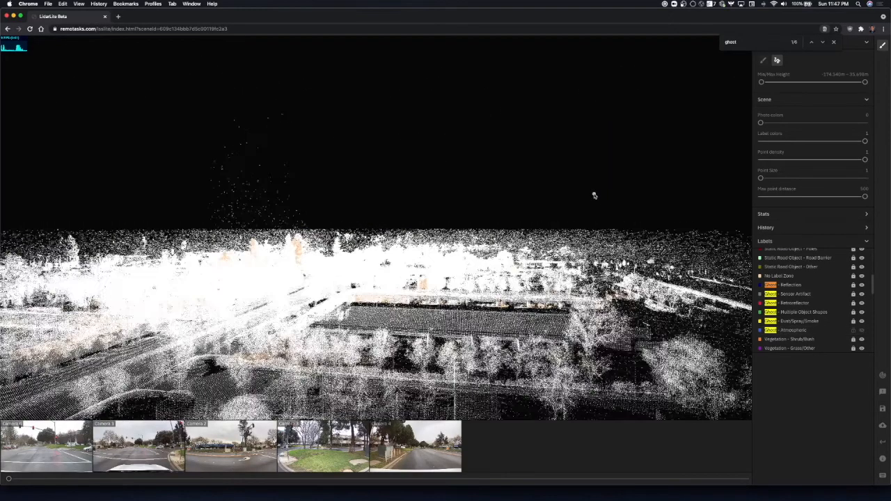
Lasso the remaining floating points above the skyline, following the rooftops and the round tree closely along the lower edge.
{"action": "key", "text": "d"}
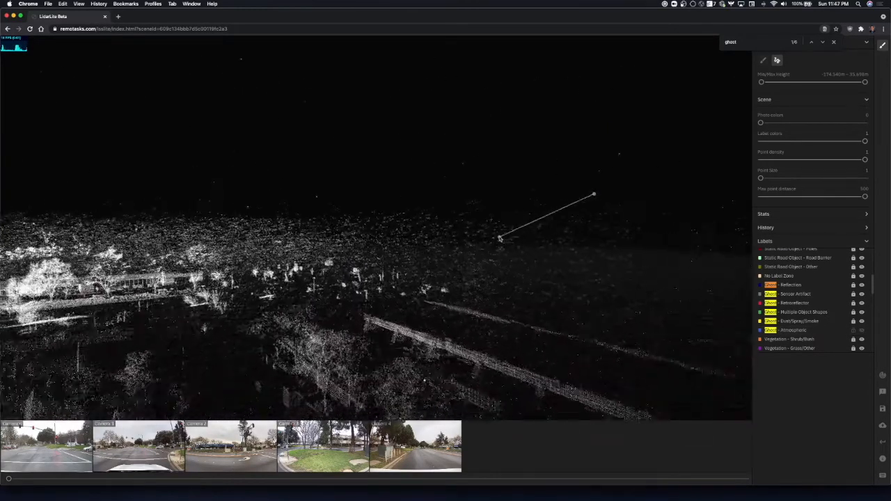
{"action": "key", "text": "Escape"}
{"action": "key", "text": "d"}
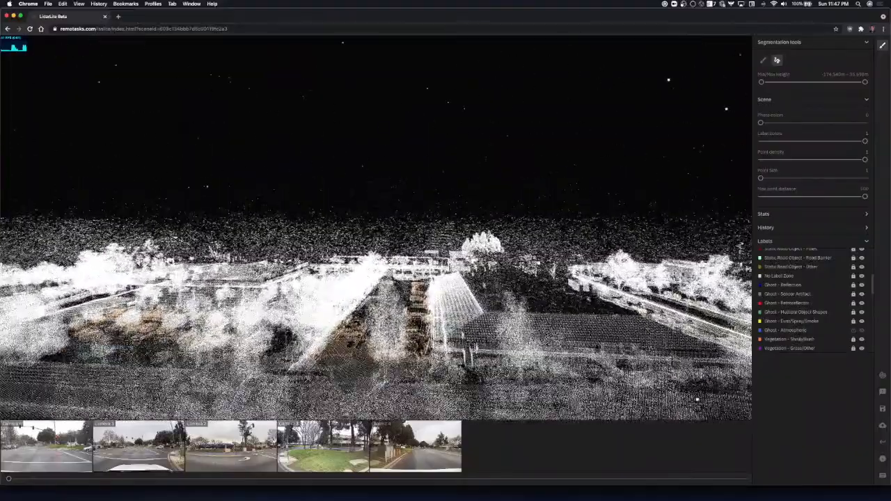
{"action": "key", "text": "s"}
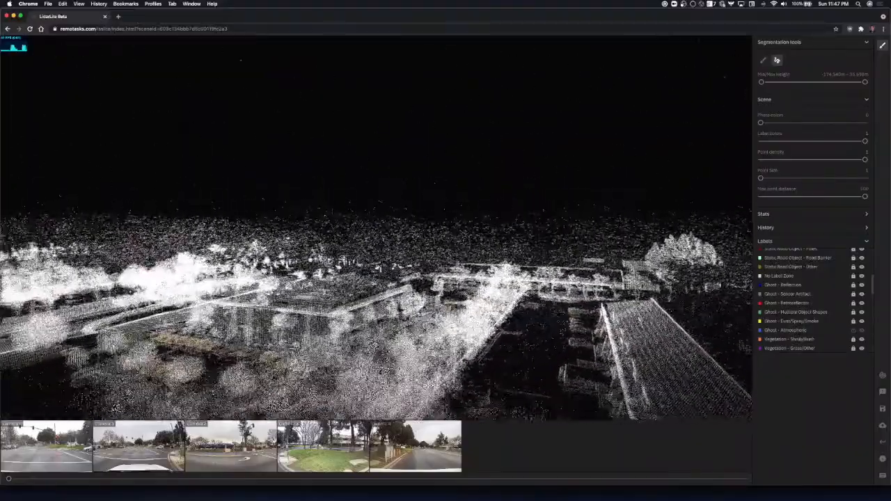
{"action": "key", "text": "w"}
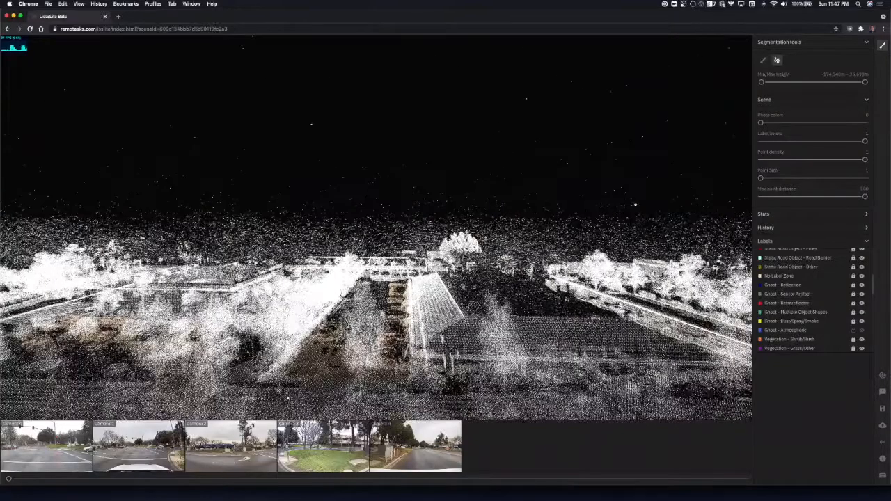
{"action": "key", "text": "w"}
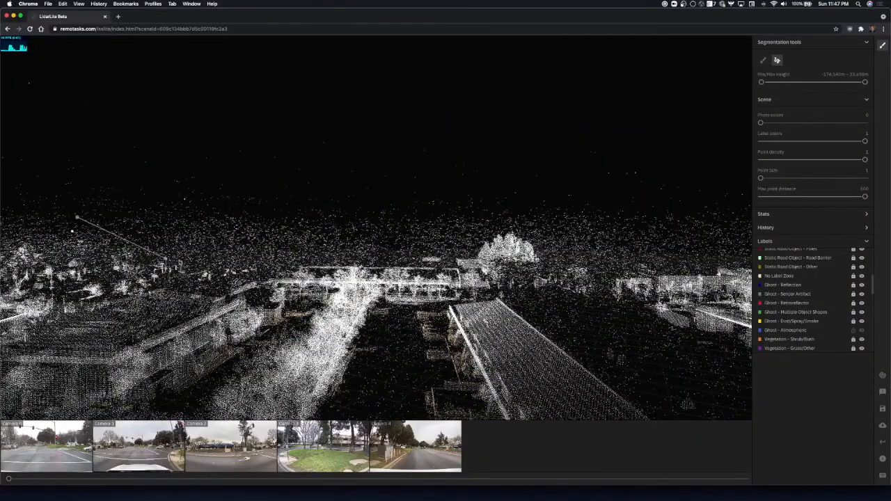
{"action": "left_click", "coordinate": [186, 260]}
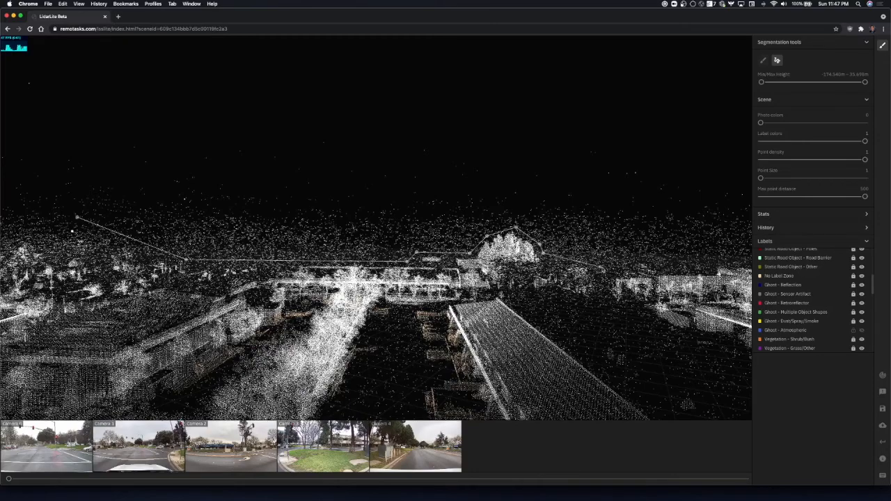
{"action": "left_click", "coordinate": [630, 269]}
{"action": "left_click", "coordinate": [654, 135]}
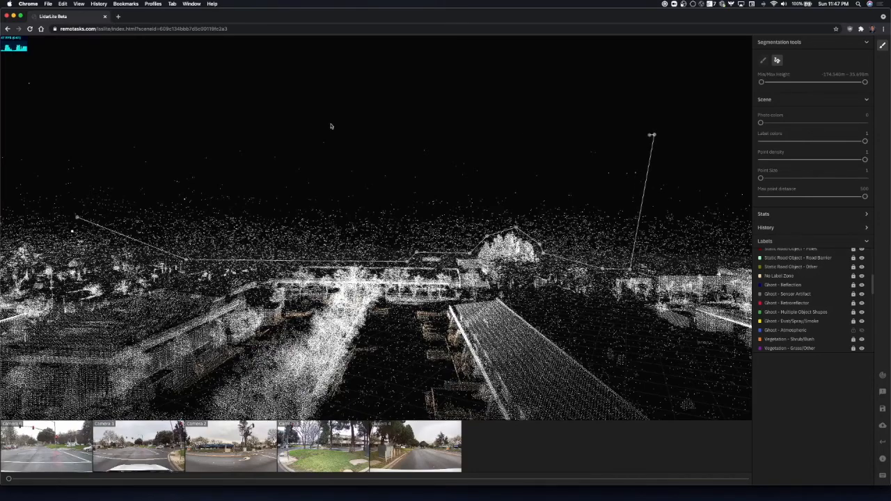
{"action": "left_click", "coordinate": [72, 113]}
{"action": "left_click", "coordinate": [90, 163]}
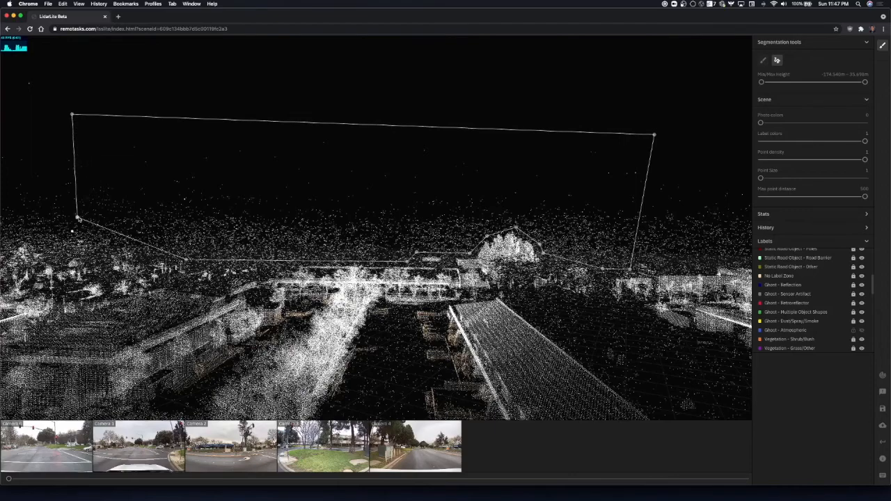
{"action": "left_click", "coordinate": [78, 217]}
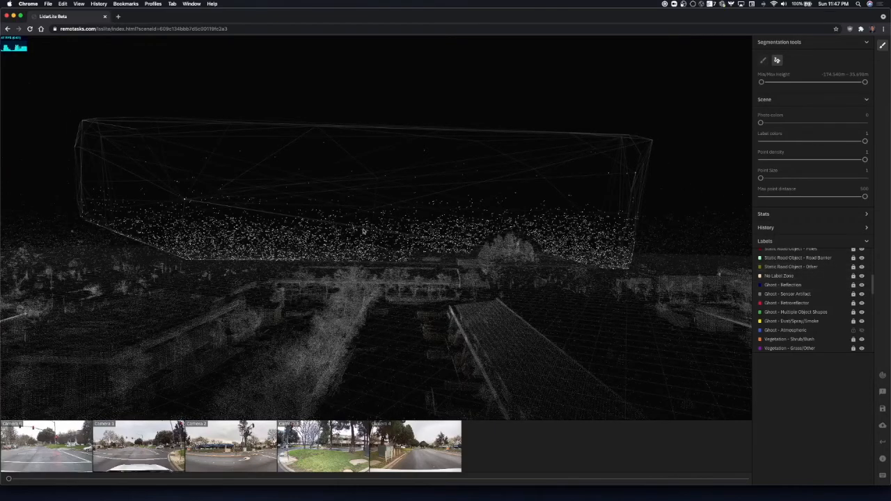
Check the selected points for real objects and assign them the Ghost - Atmospheric label.
{"action": "key", "text": "a"}
{"action": "key", "text": "d"}
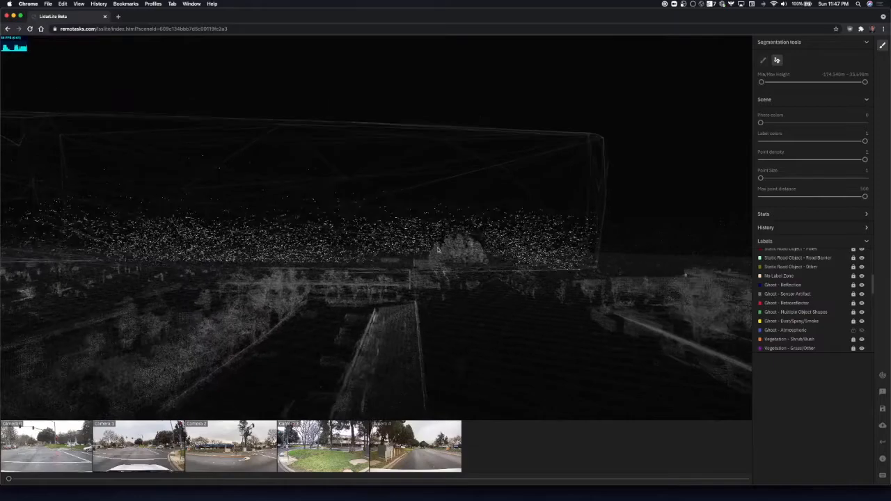
{"action": "key", "text": "a"}
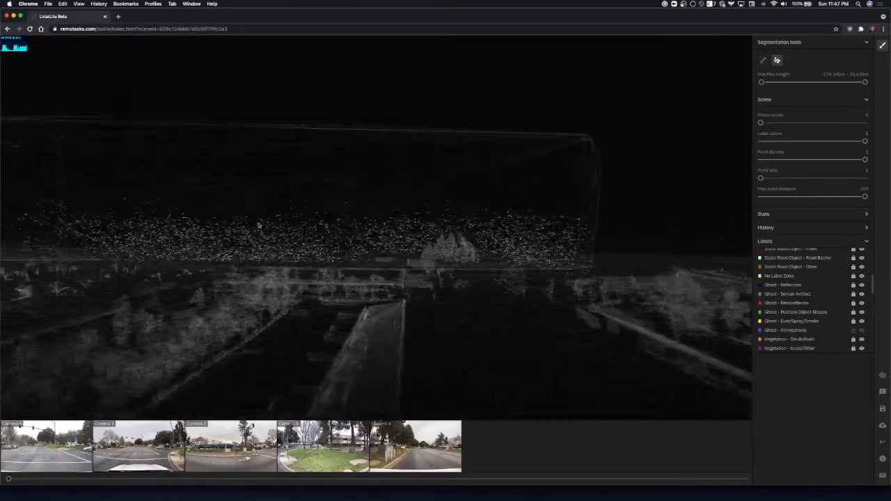
{"action": "scroll", "coordinate": [798, 304], "scroll_direction": "down", "scroll_amount": 5}
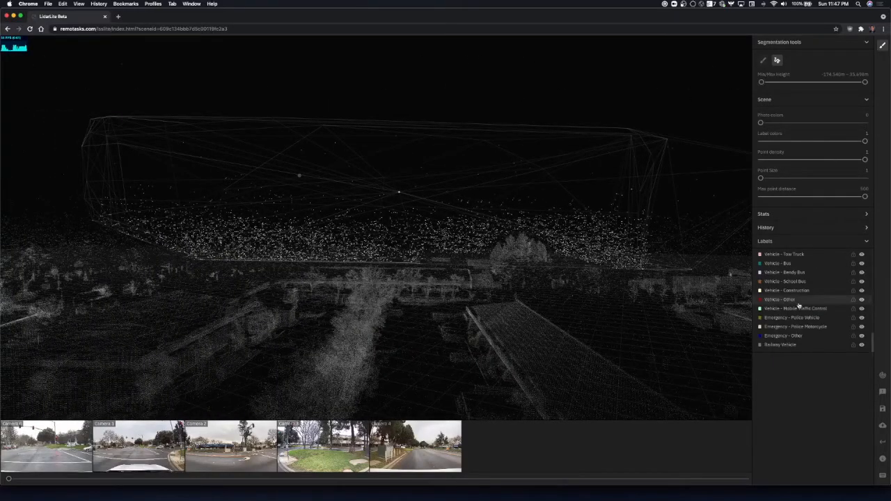
{"action": "key", "text": "super+f"}
{"action": "type", "text": "ghost"}
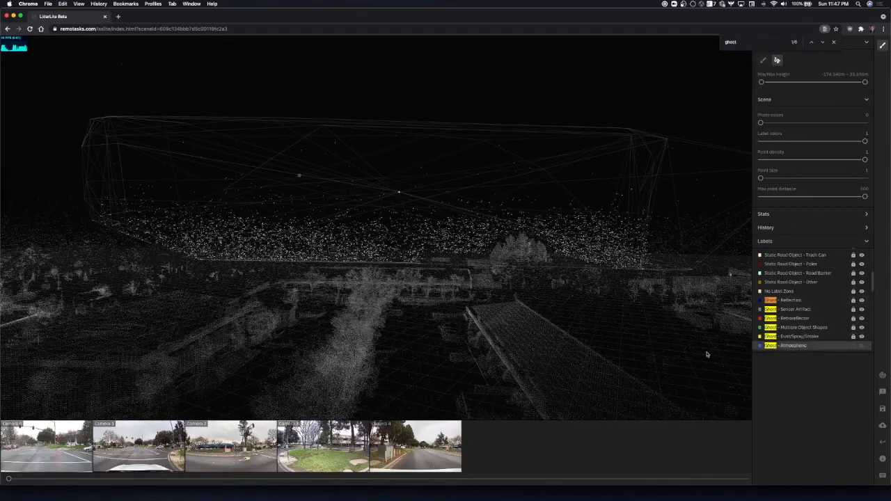
{"action": "scroll", "coordinate": [523, 223], "scroll_direction": "down", "scroll_amount": 5}
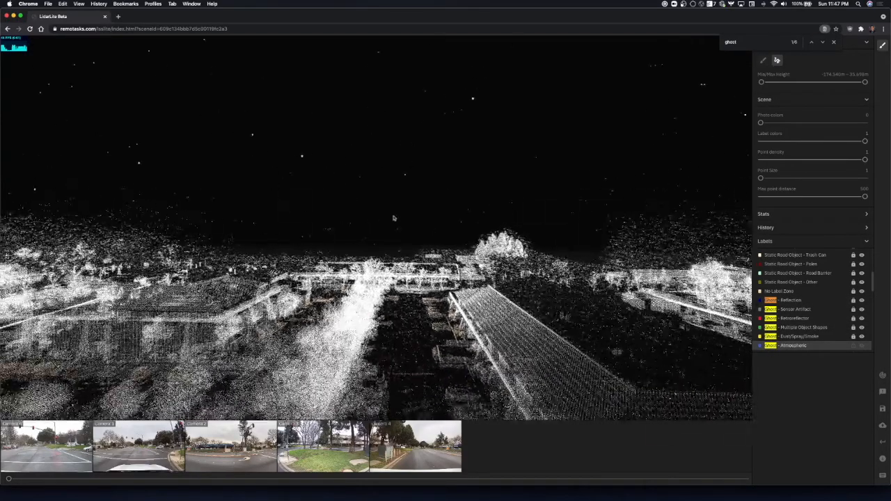
Lasso the floating points above and between the roadside trees and structures, keeping the outline clear of the tall tree.
{"action": "key", "text": "e"}
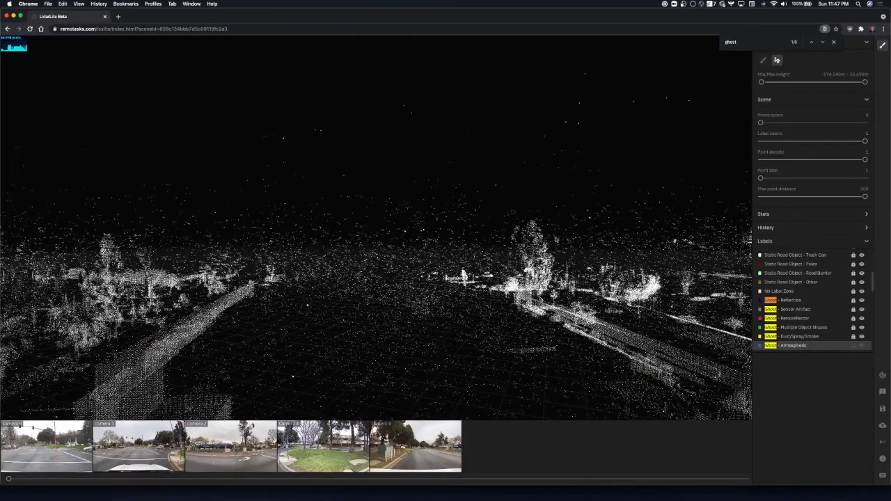
{"action": "left_click", "coordinate": [58, 219]}
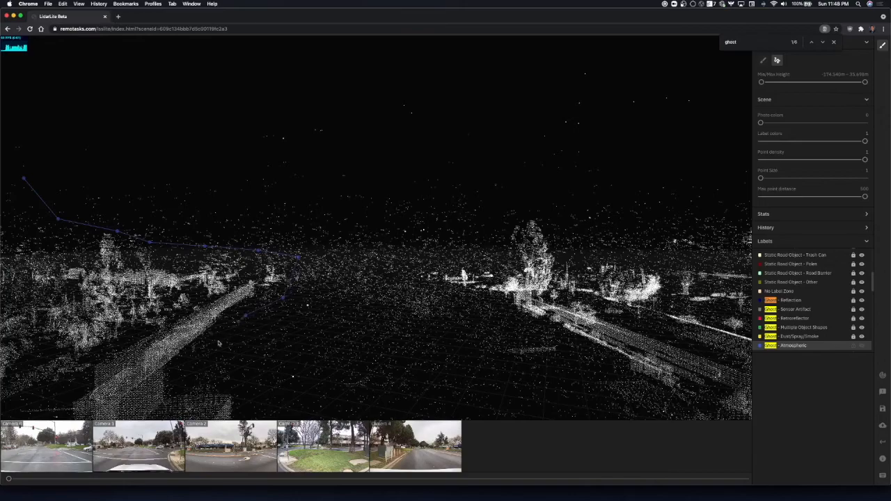
{"action": "left_click", "coordinate": [280, 386]}
{"action": "left_click", "coordinate": [399, 397]}
{"action": "left_click", "coordinate": [521, 403]}
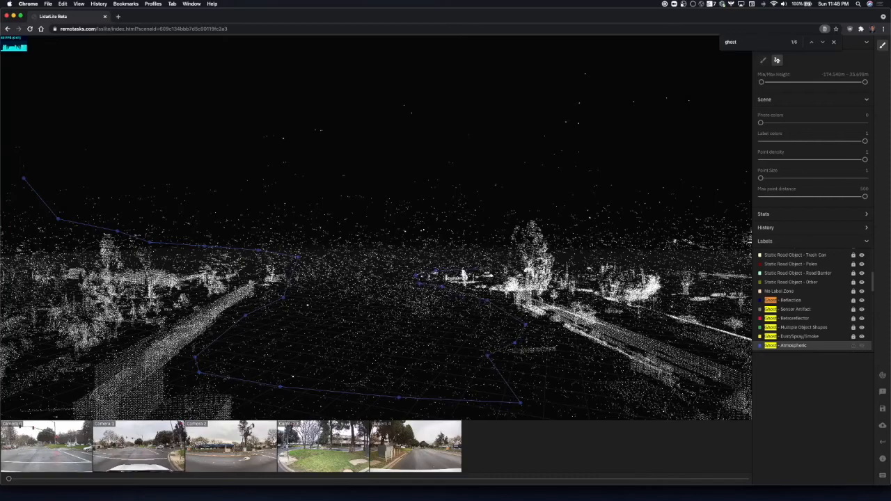
{"action": "left_click", "coordinate": [506, 209]}
{"action": "left_click", "coordinate": [739, 262]}
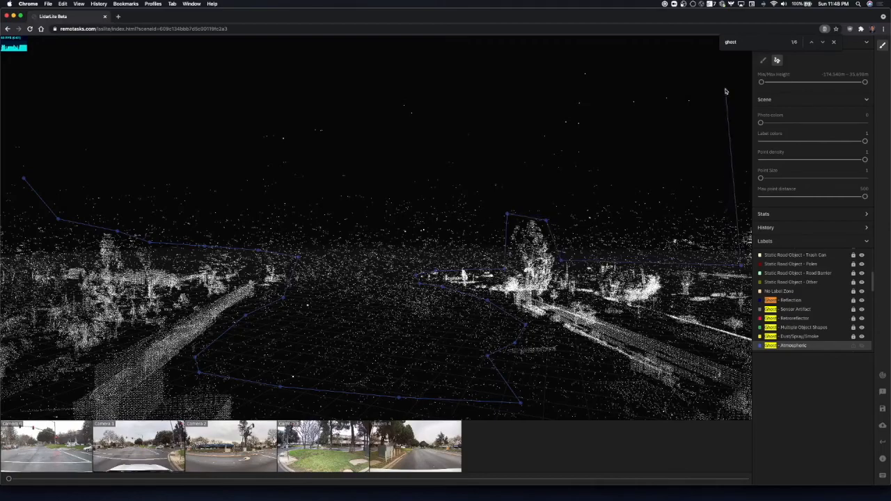
{"action": "left_click", "coordinate": [650, 63]}
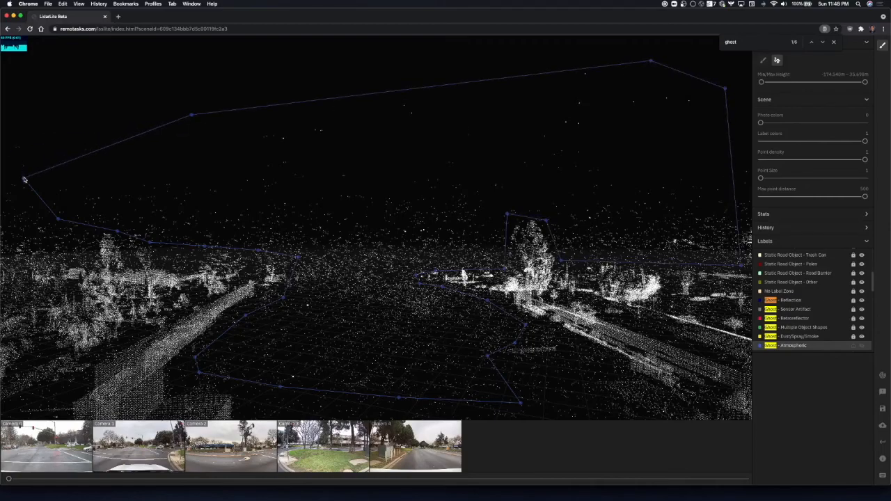
{"action": "left_click", "coordinate": [24, 179]}
Remove the dense point clusters that belong to real objects from the selection.
{"action": "scroll", "coordinate": [364, 178], "scroll_direction": "down", "scroll_amount": 3}
{"action": "scroll", "coordinate": [364, 178], "scroll_direction": "up", "scroll_amount": 10}
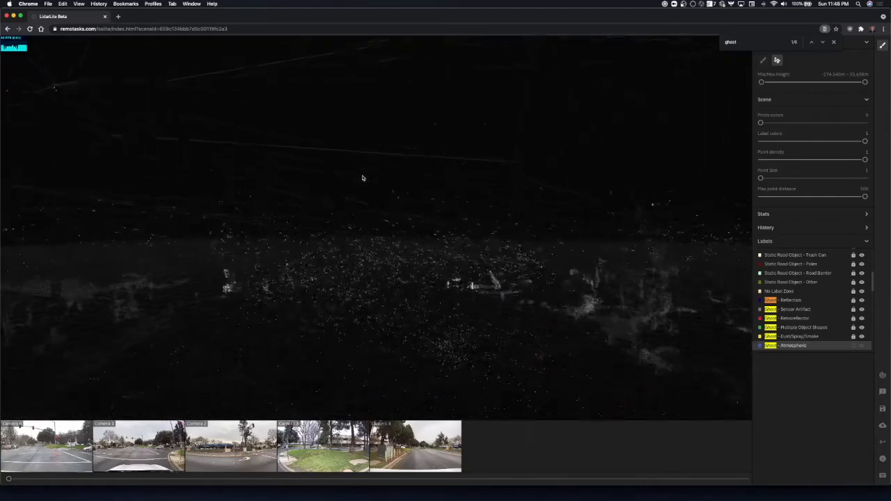
{"action": "scroll", "coordinate": [363, 178], "scroll_direction": "up", "scroll_amount": 5}
{"action": "left_click_drag", "start_coordinate": [314, 248], "coordinate": [455, 294]}
{"action": "mouse_move", "coordinate": [518, 218]}
{"action": "left_mouse_down"}
{"action": "mouse_move", "coordinate": [429, 231]}
{"action": "mouse_move", "coordinate": [424, 306]}
{"action": "mouse_move", "coordinate": [573, 236]}
{"action": "mouse_move", "coordinate": [555, 257]}
{"action": "left_mouse_up"}
{"action": "scroll", "coordinate": [555, 254], "scroll_direction": "down", "scroll_amount": 10}
{"action": "scroll", "coordinate": [446, 218], "scroll_direction": "up", "scroll_amount": 8}
{"action": "scroll", "coordinate": [383, 179], "scroll_direction": "up", "scroll_amount": 5}
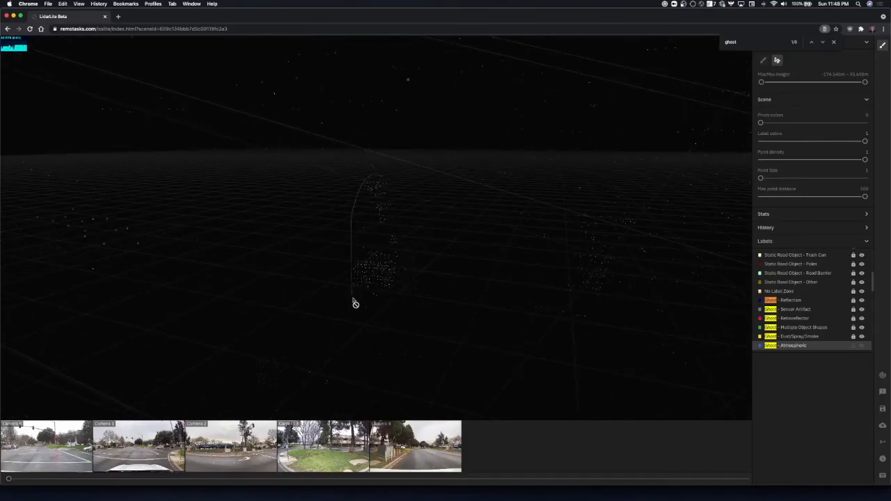
{"action": "left_click_drag", "start_coordinate": [355, 304], "coordinate": [411, 222]}
{"action": "left_click_drag", "start_coordinate": [384, 182], "coordinate": [378, 176]}
{"action": "scroll", "coordinate": [326, 271], "scroll_direction": "down", "scroll_amount": 10}
{"action": "scroll", "coordinate": [332, 238], "scroll_direction": "down", "scroll_amount": 10}
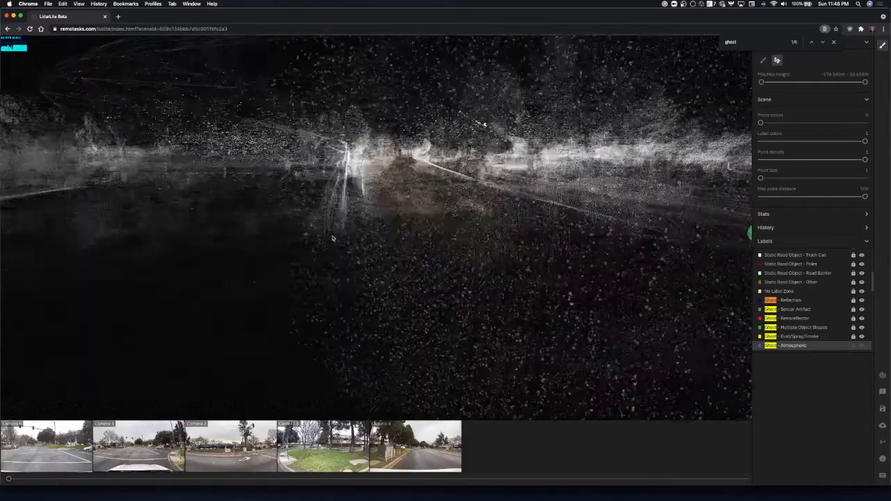
Inspect the lassoed points from several viewpoints for remaining real objects and assign them the Ghost - Atmospheric label.
{"action": "key", "text": "a"}
{"action": "key", "text": "w"}
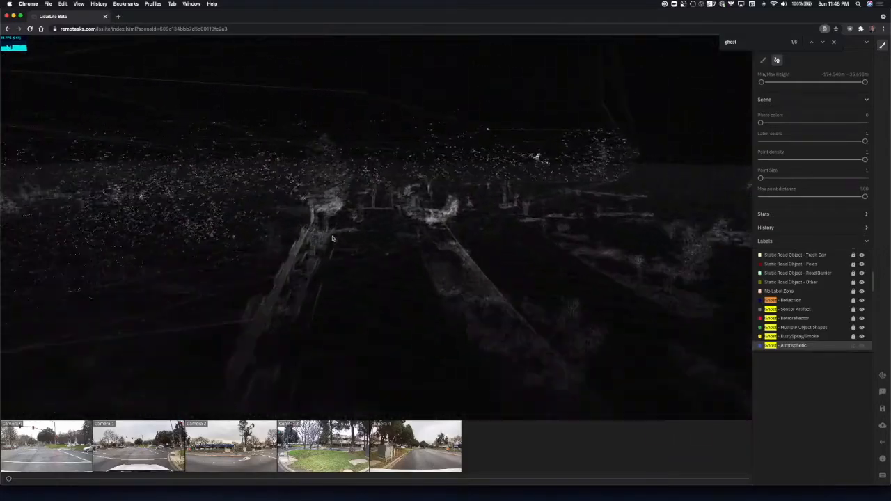
{"action": "key", "text": "w"}
{"action": "key", "text": "d"}
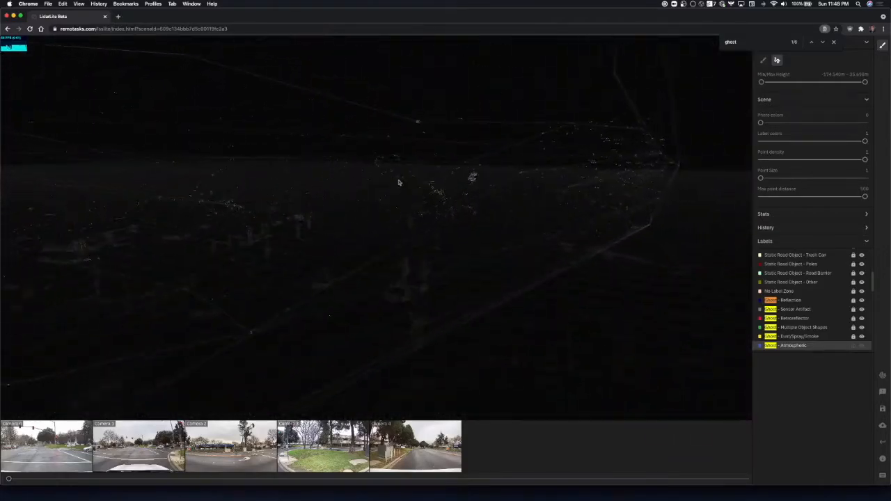
{"action": "key", "text": "w"}
{"action": "key", "text": "s"}
{"action": "key", "text": "w"}
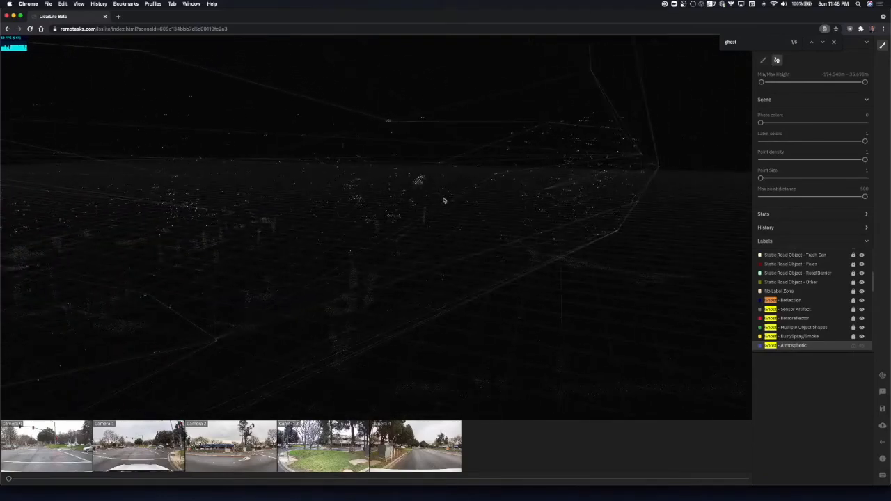
{"action": "key", "text": "w"}
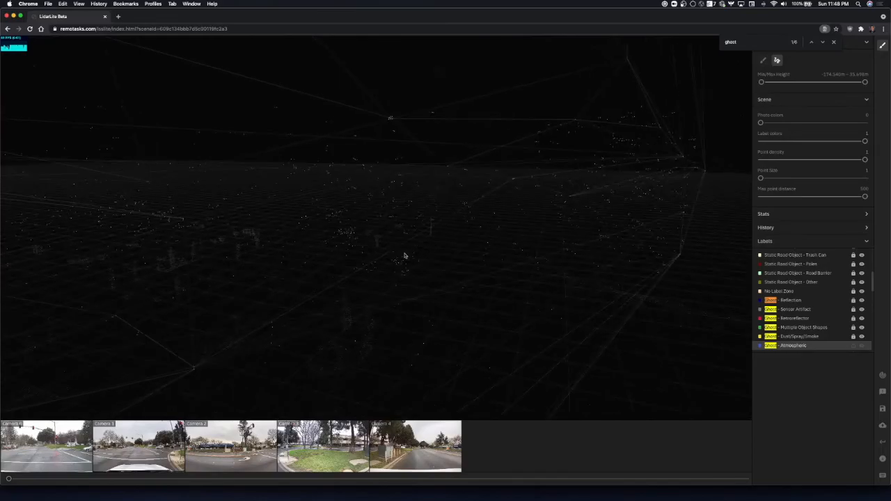
{"action": "key", "text": "s"}
{"action": "key", "text": "a"}
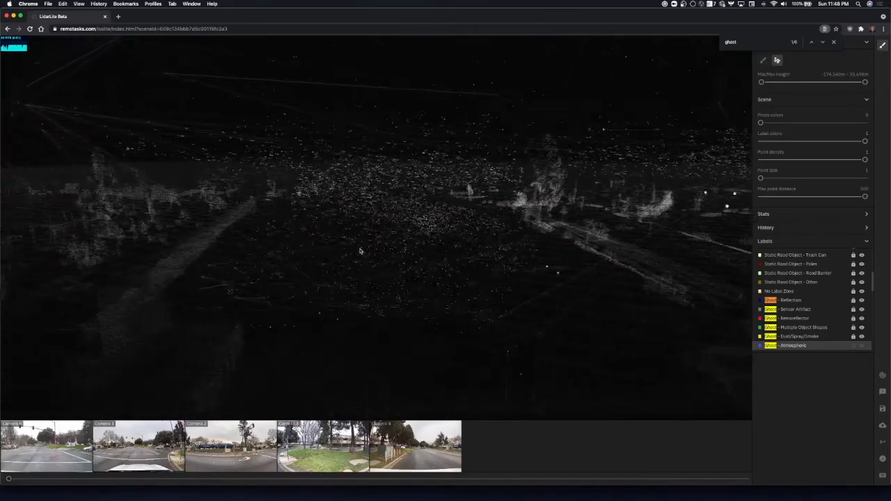
{"action": "key", "text": "w"}
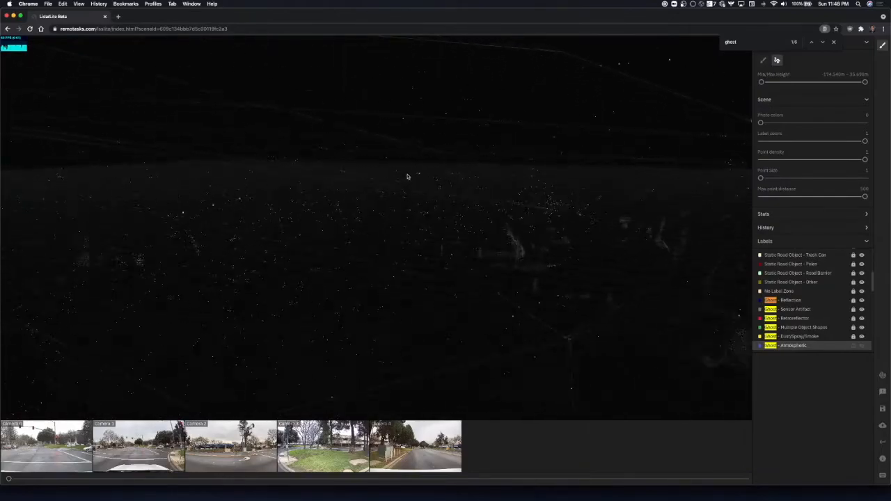
{"action": "key", "text": "s"}
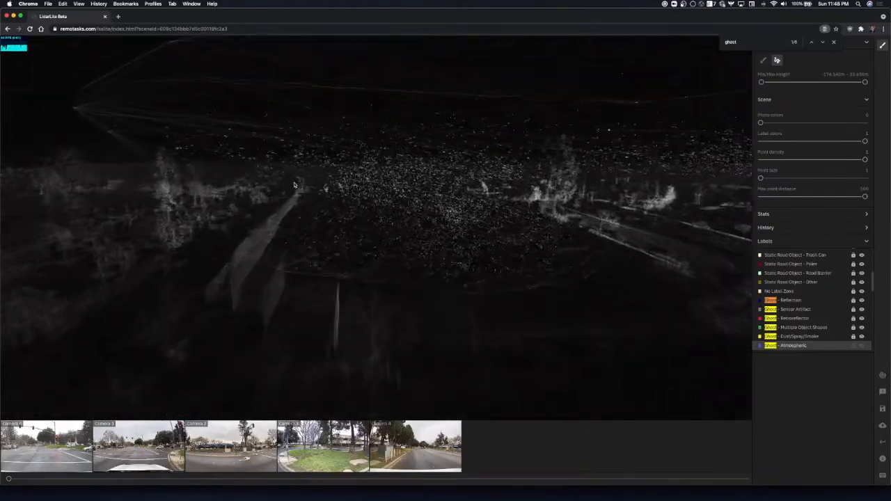
{"action": "key", "text": "w"}
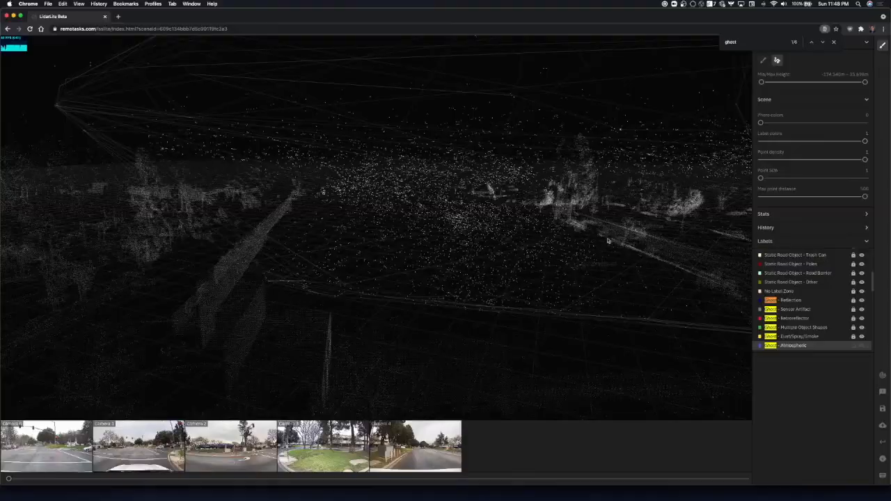
Lasso the floating points above the long building, from the round tree cluster toward the tall trees, and label them Ghost - Atmospheric.
{"action": "scroll", "coordinate": [557, 241], "scroll_direction": "down", "scroll_amount": 8}
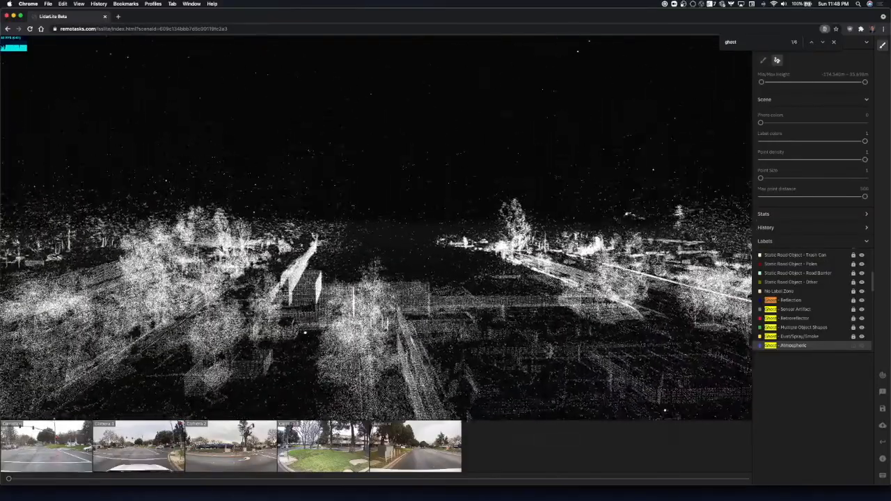
{"action": "scroll", "coordinate": [557, 241], "scroll_direction": "down", "scroll_amount": 5}
{"action": "left_click_drag", "start_coordinate": [431, 243], "coordinate": [647, 243]}
{"action": "scroll", "coordinate": [272, 195], "scroll_direction": "up", "scroll_amount": 15}
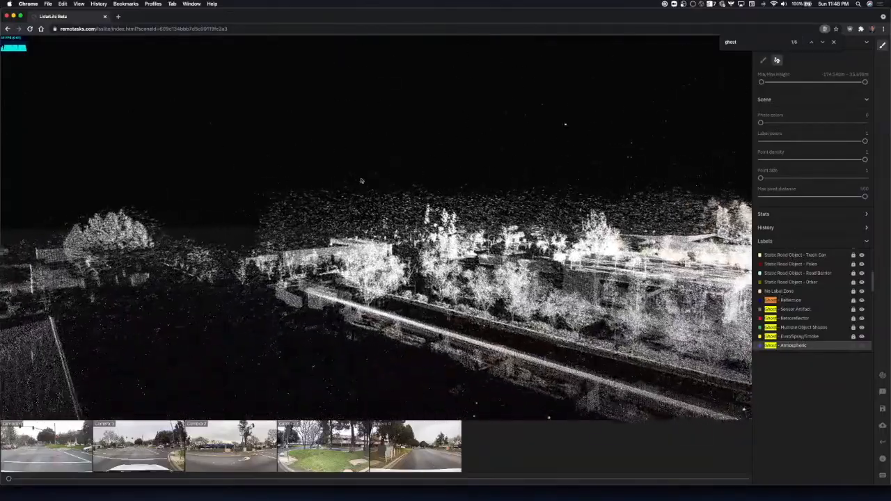
{"action": "scroll", "coordinate": [354, 188], "scroll_direction": "up", "scroll_amount": 10}
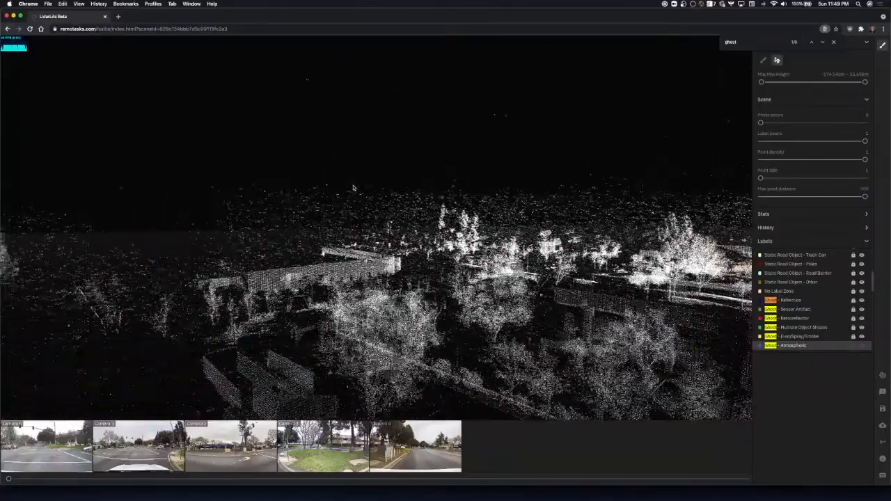
{"action": "scroll", "coordinate": [301, 226], "scroll_direction": "up", "scroll_amount": 8}
{"action": "scroll", "coordinate": [300, 226], "scroll_direction": "up", "scroll_amount": 10}
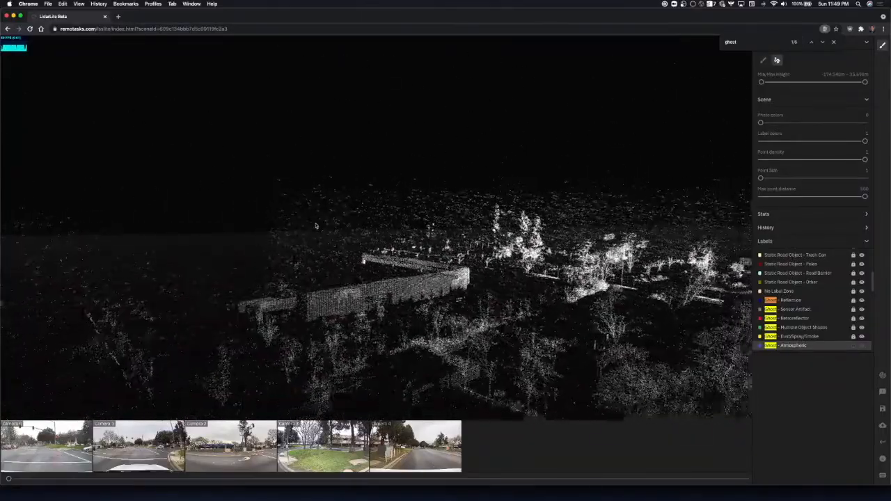
{"action": "scroll", "coordinate": [315, 226], "scroll_direction": "down", "scroll_amount": 10}
{"action": "scroll", "coordinate": [315, 226], "scroll_direction": "up", "scroll_amount": 6}
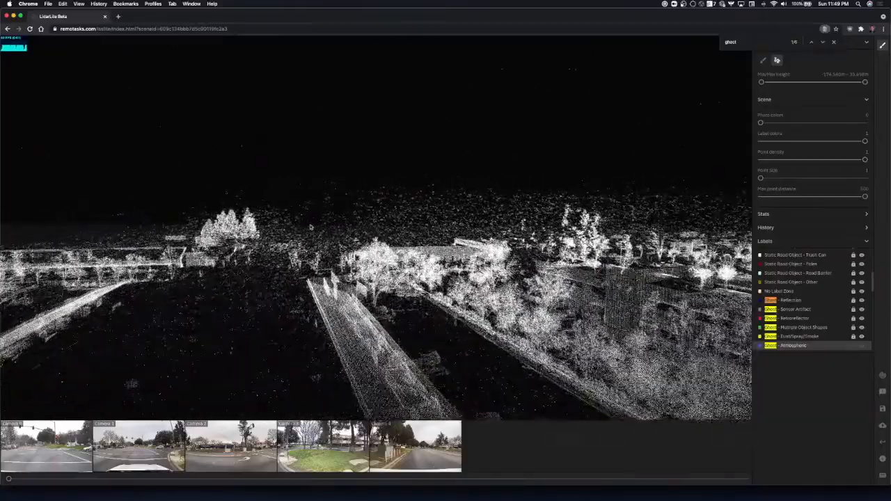
{"action": "scroll", "coordinate": [304, 190], "scroll_direction": "up", "scroll_amount": 6}
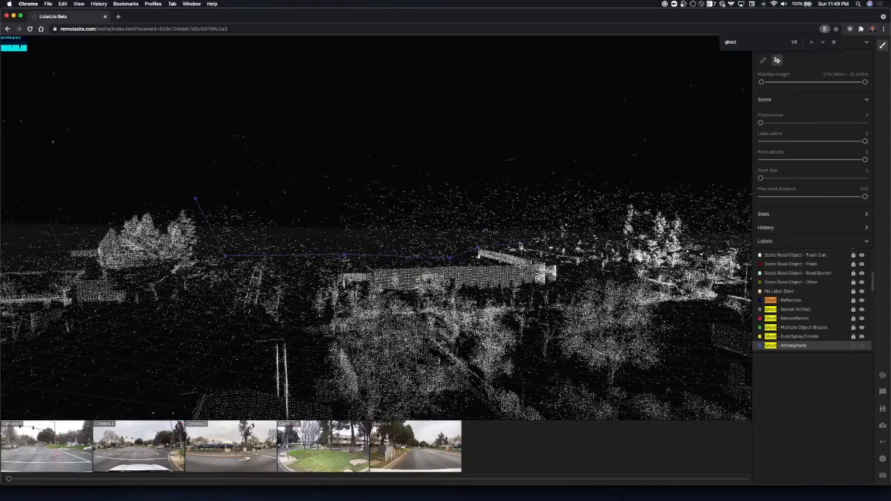
{"action": "left_click", "coordinate": [605, 99]}
{"action": "left_click", "coordinate": [277, 84]}
{"action": "left_click", "coordinate": [158, 102]}
{"action": "key", "text": "Return"}
{"action": "key", "text": "Return"}
Lasso the floating points above the walled building's roof, keeping clear of the tall tree, and label them Ghost - Atmospheric.
{"action": "key", "text": "e"}
{"action": "key", "text": "w"}
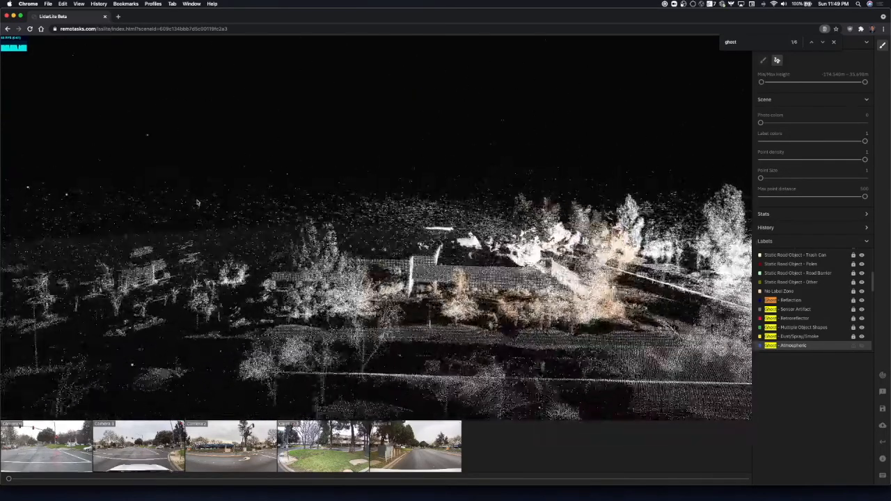
{"action": "key", "text": "d"}
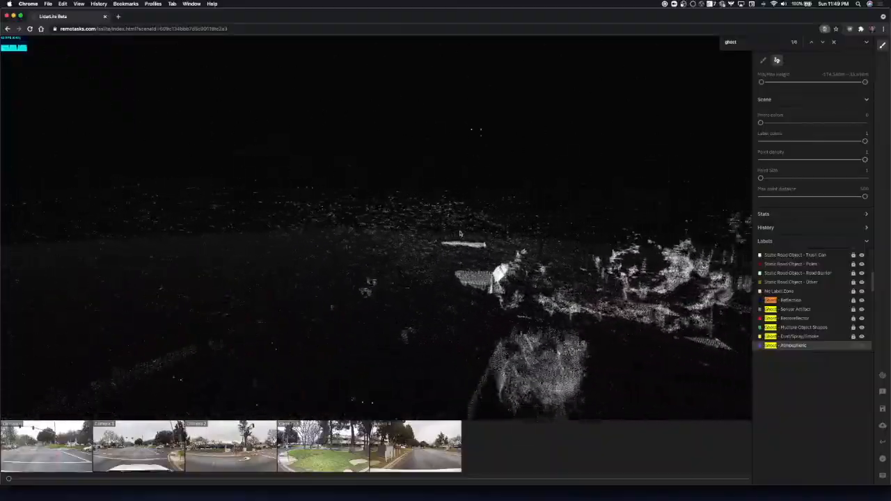
{"action": "key", "text": "s"}
{"action": "key", "text": "s"}
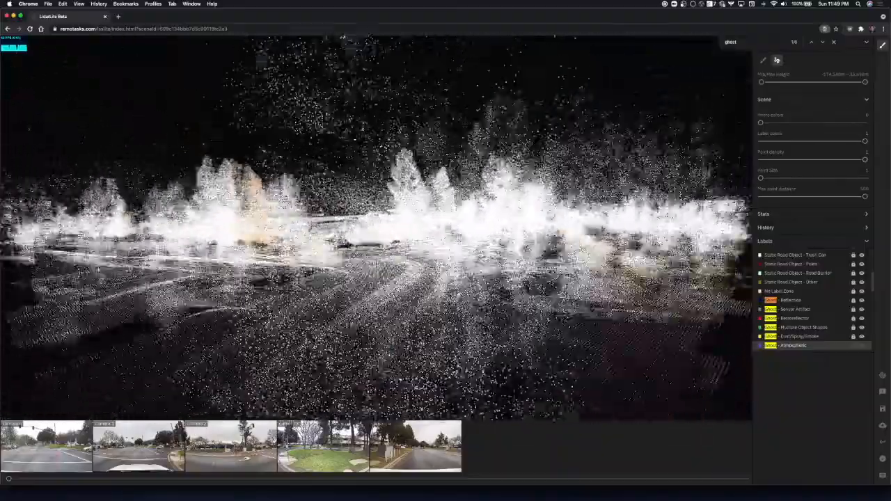
{"action": "key", "text": "w"}
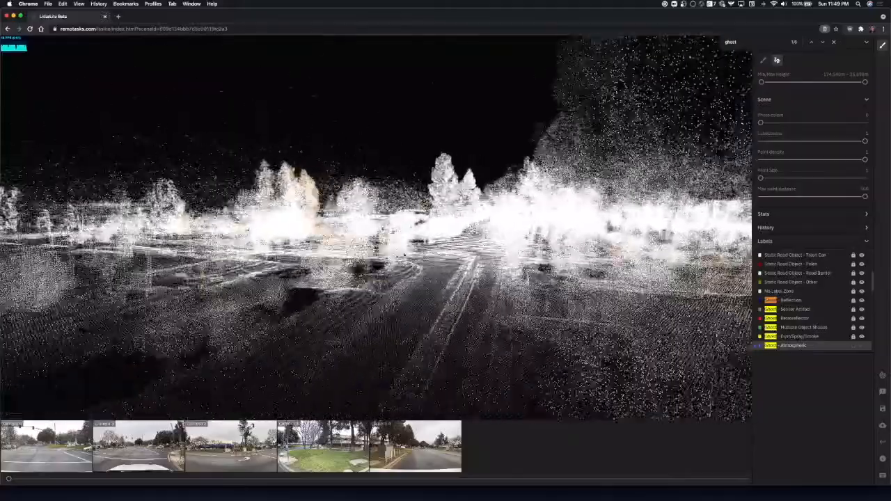
{"action": "key", "text": "w"}
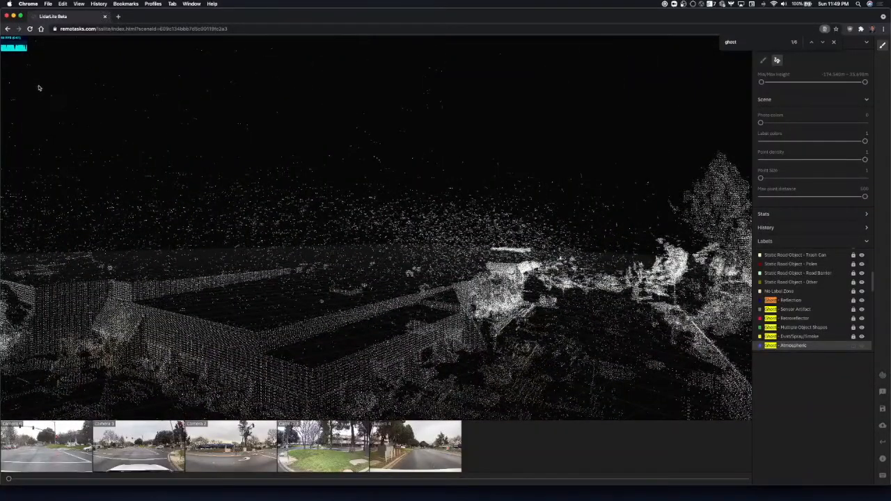
{"action": "left_click", "coordinate": [28, 81]}
{"action": "left_click", "coordinate": [129, 273]}
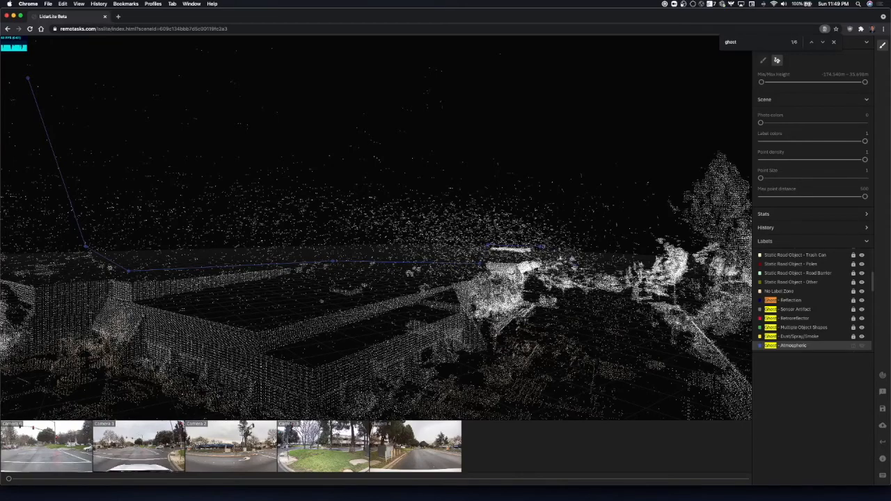
{"action": "left_click", "coordinate": [623, 187]}
{"action": "left_click", "coordinate": [566, 77]}
{"action": "left_click", "coordinate": [505, 50]}
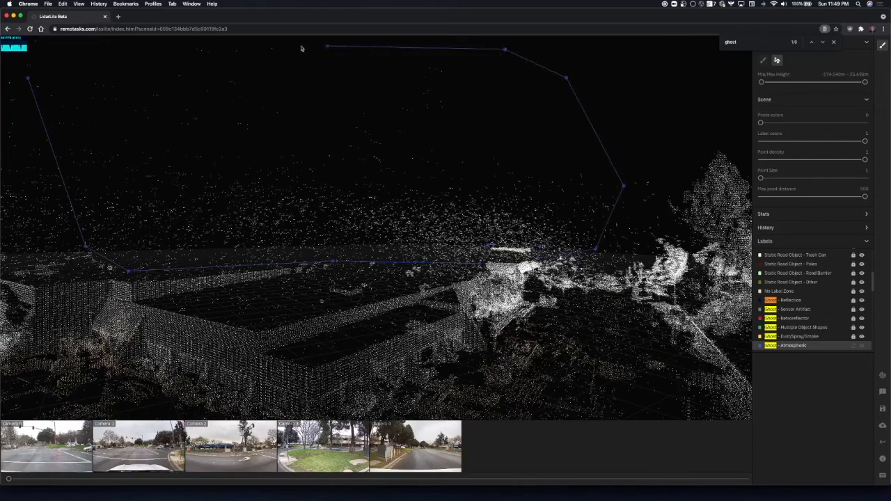
{"action": "left_click", "coordinate": [29, 81]}
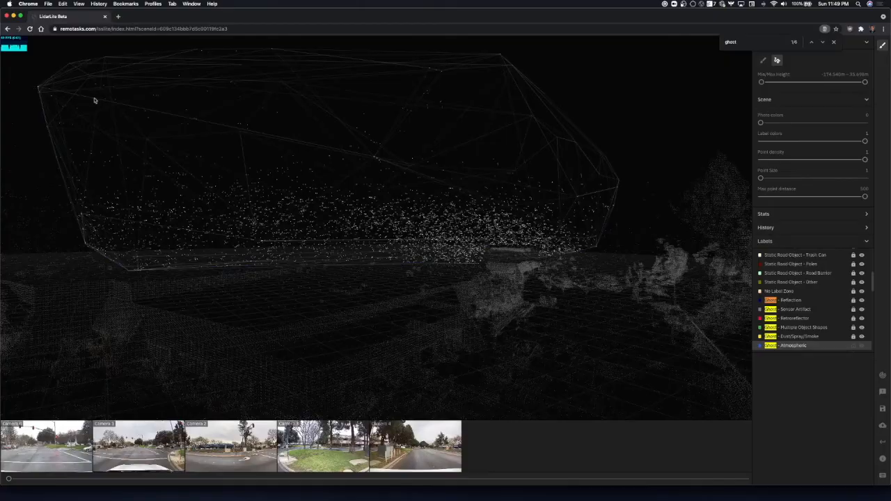
{"action": "key", "text": "Return"}
Examine the whole scene from street level and from above for remaining unlabeled atmospheric noise points.
{"action": "key", "text": "e"}
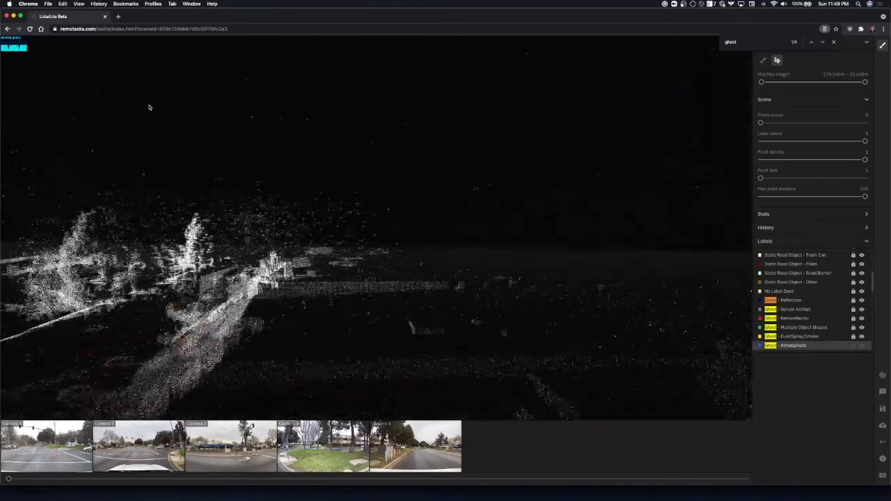
{"action": "key", "text": "e"}
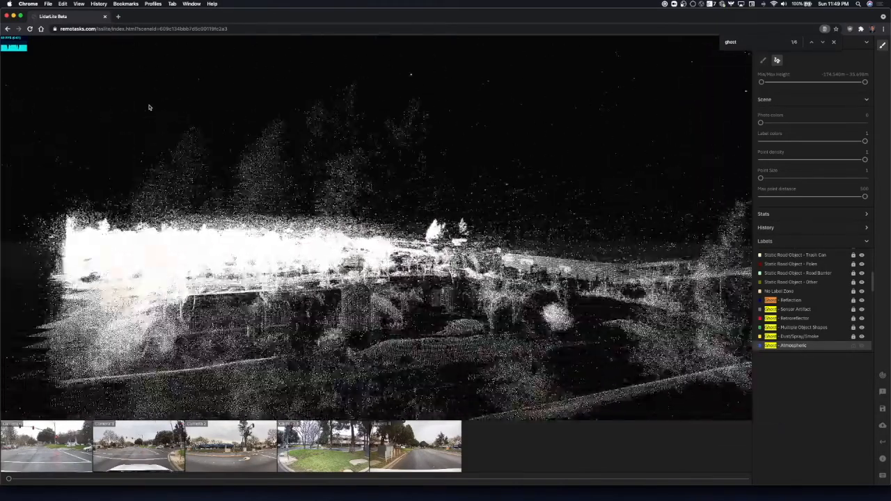
{"action": "key", "text": "e"}
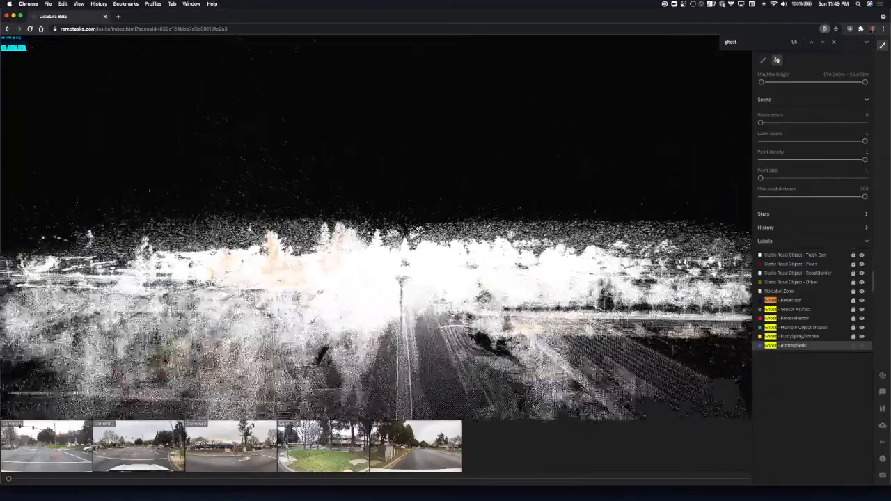
{"action": "left_click_drag", "start_coordinate": [346, 209], "coordinate": [346, 256]}
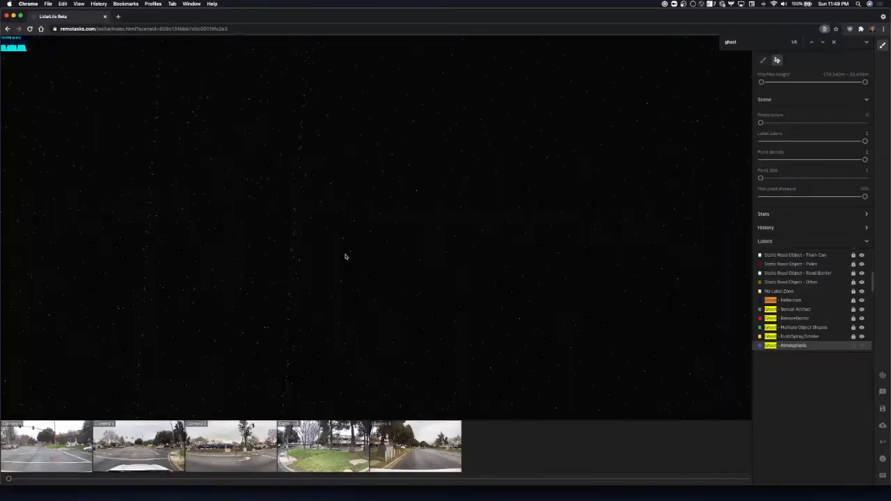
{"action": "scroll", "coordinate": [346, 256], "scroll_direction": "down", "scroll_amount": 8}
{"action": "scroll", "coordinate": [376, 237], "scroll_direction": "down", "scroll_amount": 10}
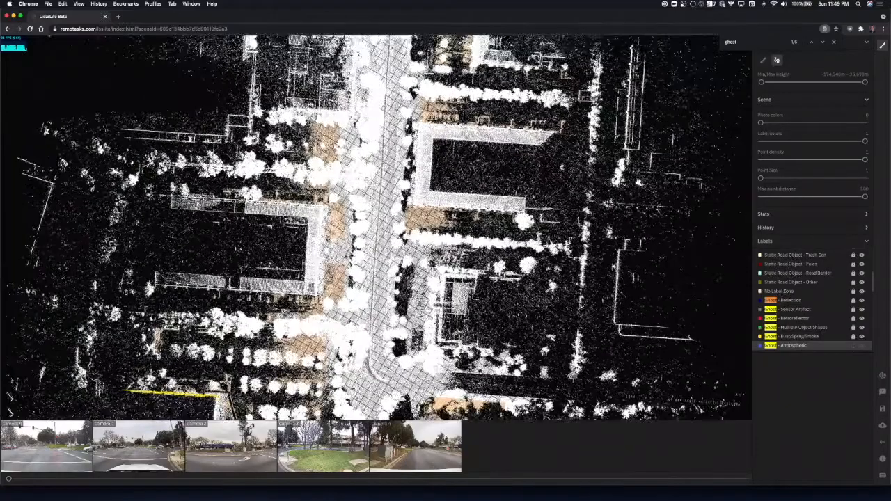
{"action": "key", "text": "s"}
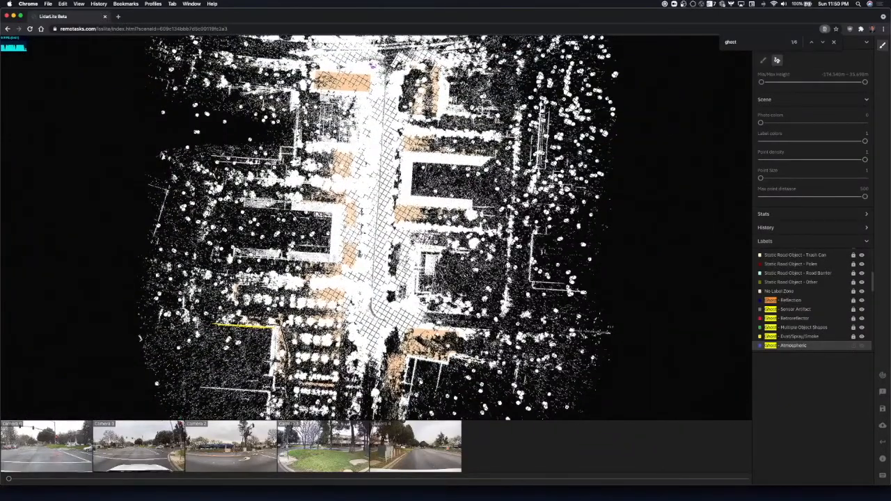
{"action": "key", "text": "w"}
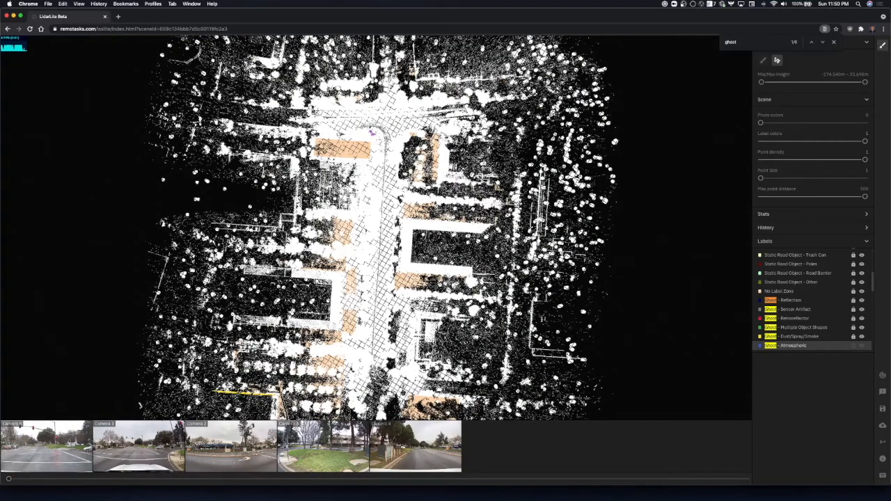
Lower the maximum height to -78.590 m to hide the points at or above the road surface.
{"action": "scroll", "coordinate": [363, 246], "scroll_direction": "up", "scroll_amount": 5}
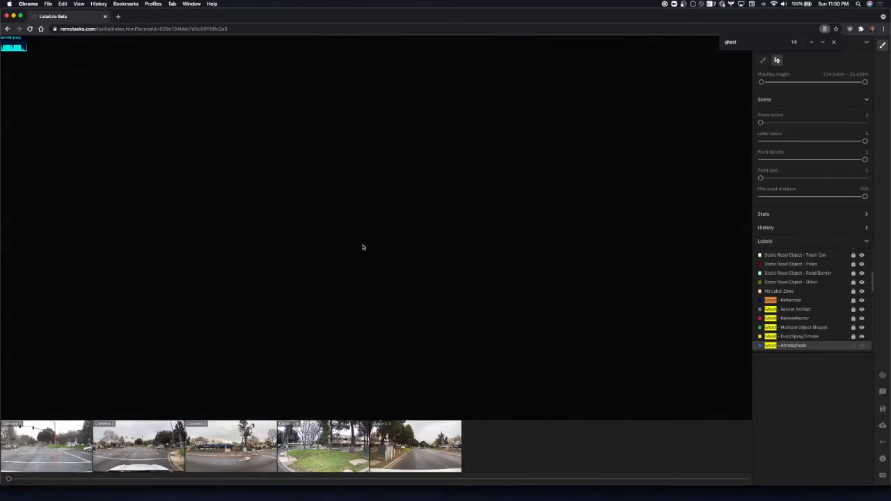
{"action": "scroll", "coordinate": [362, 245], "scroll_direction": "down", "scroll_amount": 10}
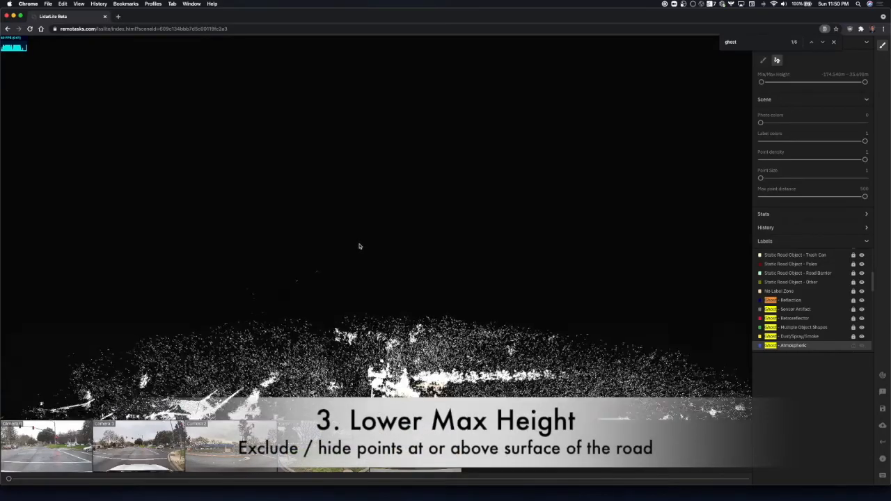
{"action": "scroll", "coordinate": [360, 247], "scroll_direction": "down", "scroll_amount": 10}
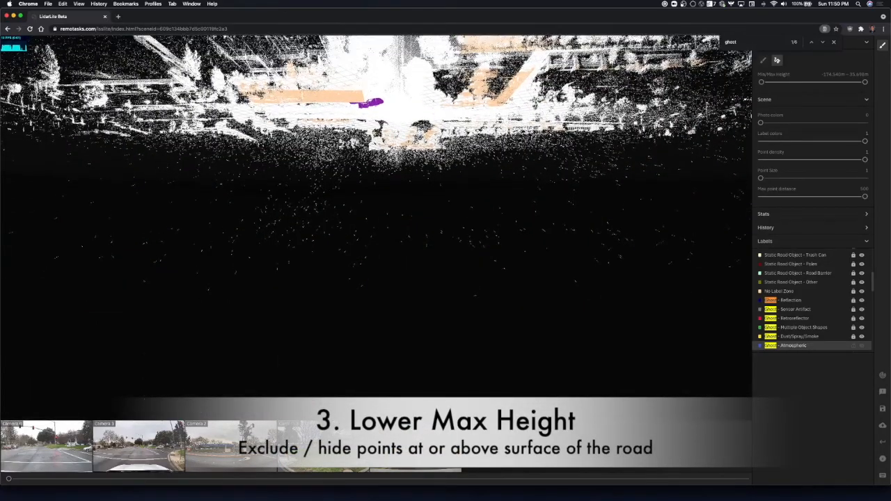
{"action": "left_click_drag", "start_coordinate": [360, 248], "coordinate": [360, 255]}
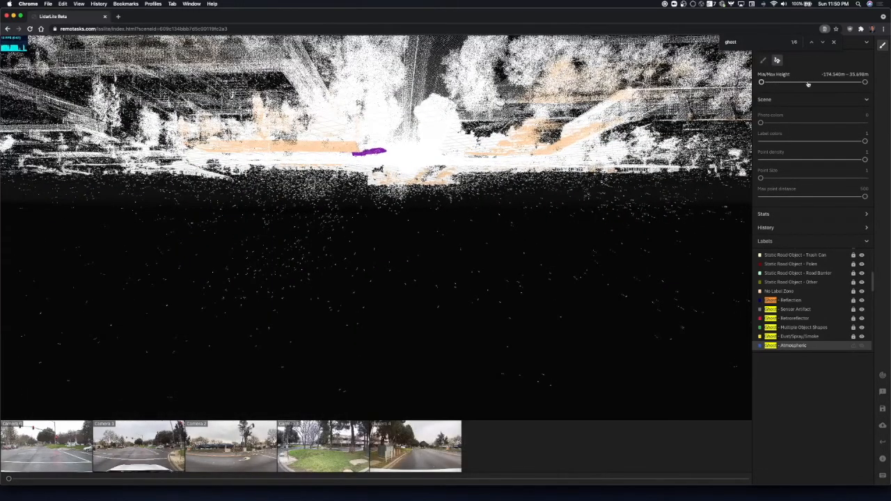
{"action": "left_click_drag", "start_coordinate": [839, 85], "coordinate": [812, 83]}
{"action": "left_click_drag", "start_coordinate": [402, 140], "coordinate": [397, 182]}
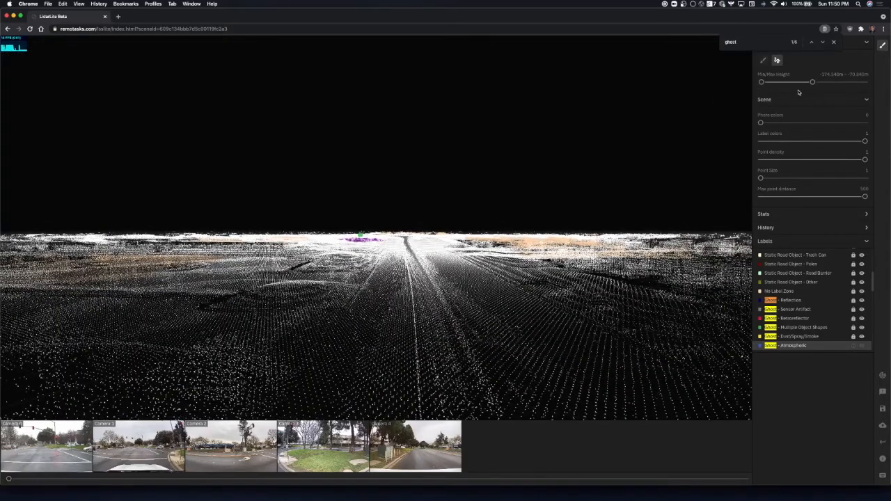
{"action": "left_click_drag", "start_coordinate": [812, 83], "coordinate": [809, 85]}
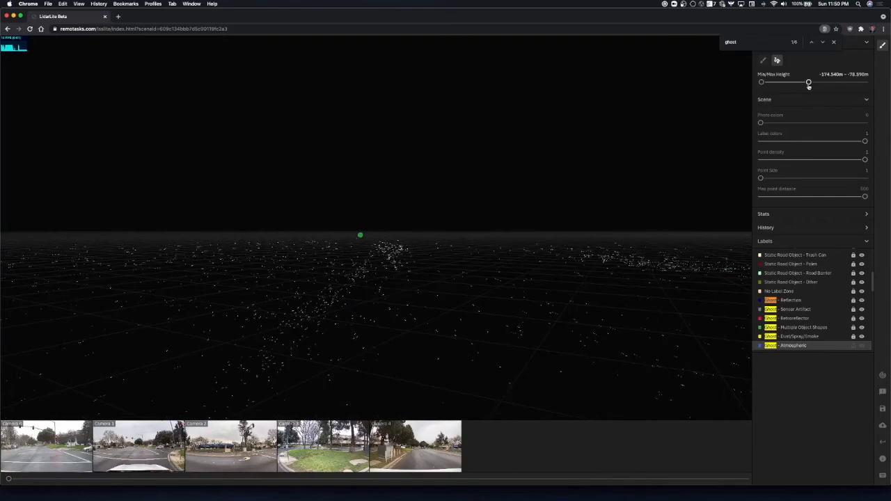
Raise the maximum height to -76.490 m and inspect the points left visible below the road surface.
{"action": "left_click_drag", "start_coordinate": [807, 83], "coordinate": [810, 84]}
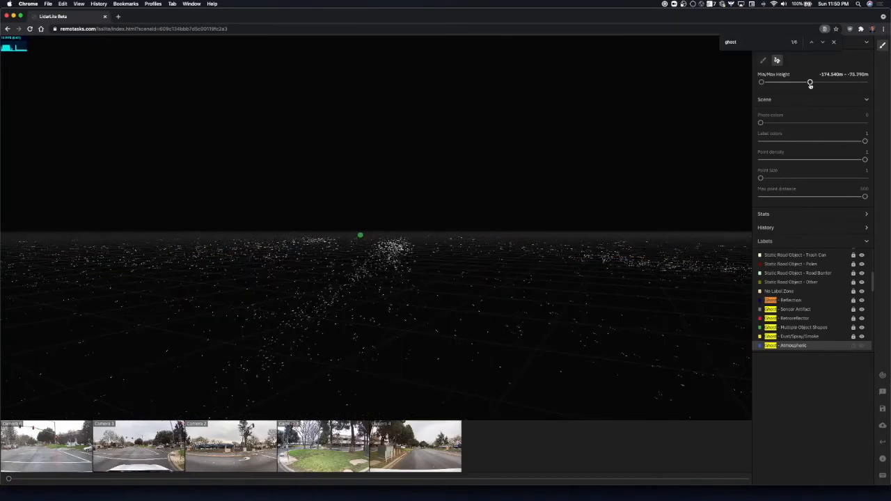
{"action": "left_click_drag", "start_coordinate": [810, 85], "coordinate": [809, 85]}
{"action": "key", "text": "w"}
{"action": "key", "text": "d"}
{"action": "key", "text": "s"}
{"action": "key", "text": "a"}
{"action": "key", "text": "s"}
{"action": "key", "text": "s"}
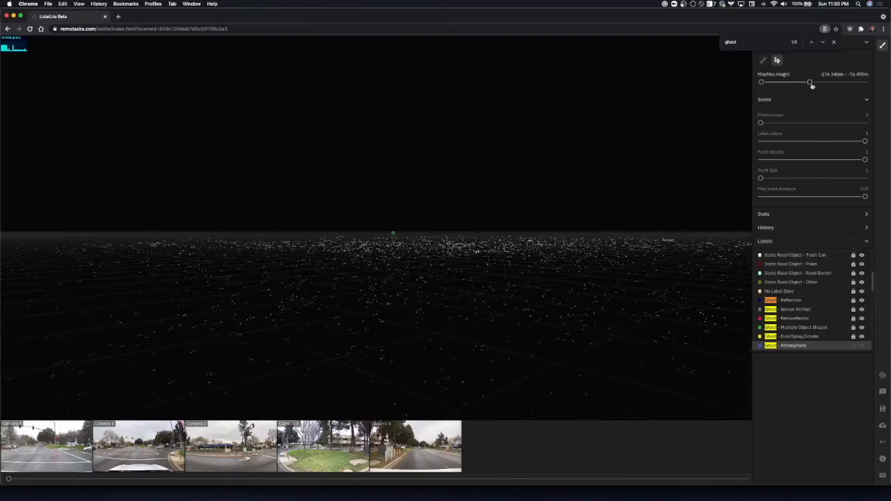
{"action": "key", "text": "s"}
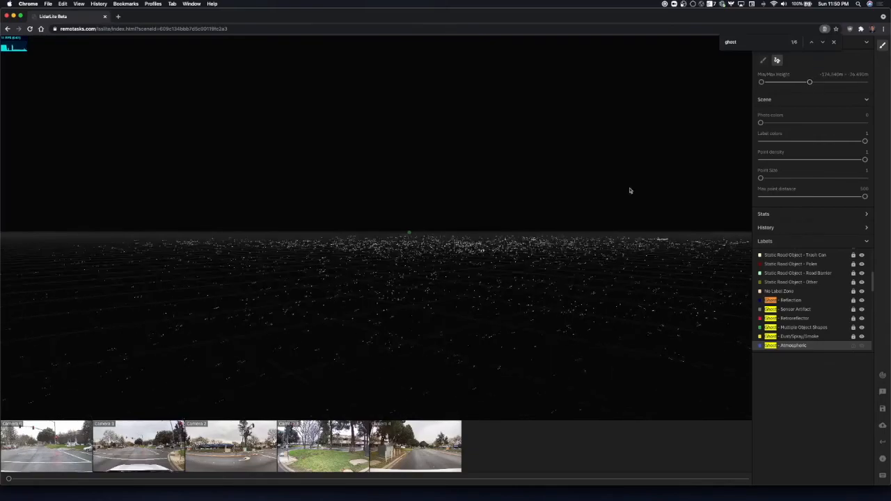
{"action": "key", "text": "s"}
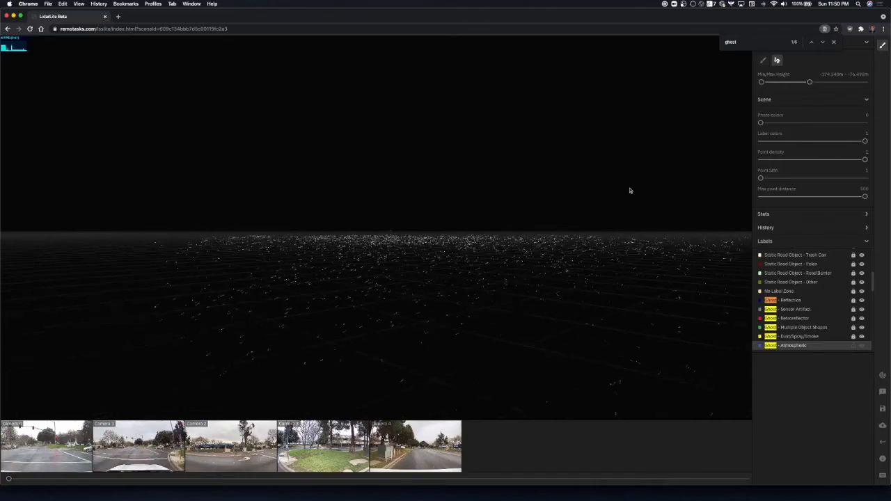
{"action": "key", "text": "Down"}
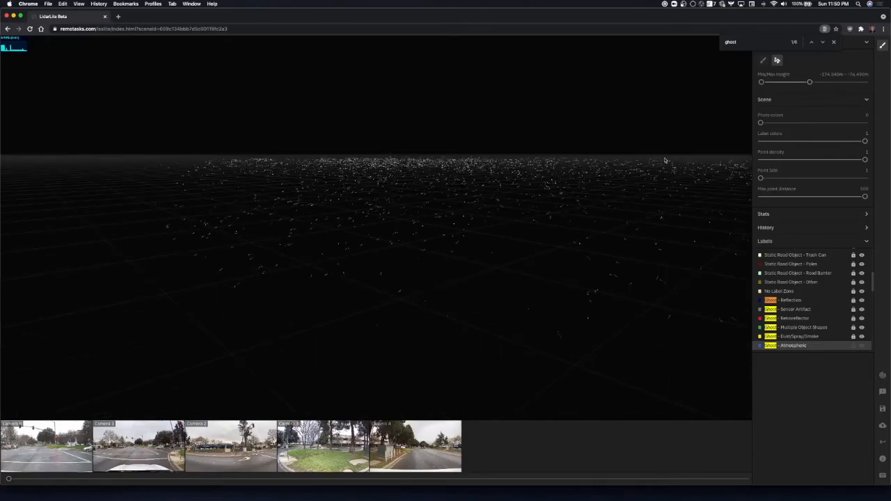
{"action": "key", "text": "w"}
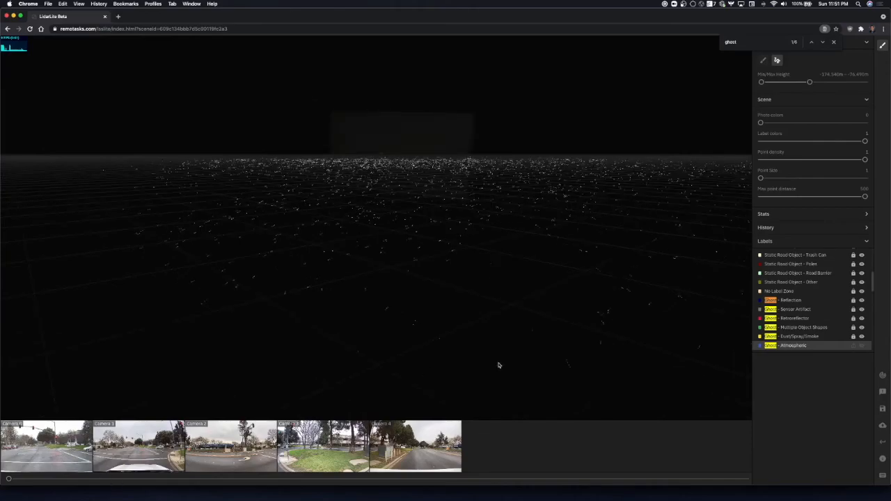
{"action": "left_click_drag", "start_coordinate": [335, 332], "coordinate": [330, 298]}
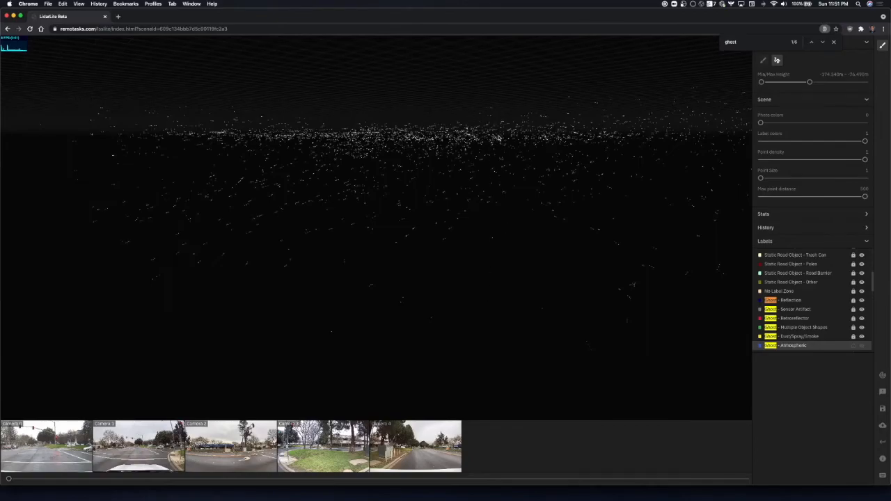
{"action": "left_click_drag", "start_coordinate": [498, 140], "coordinate": [490, 157]}
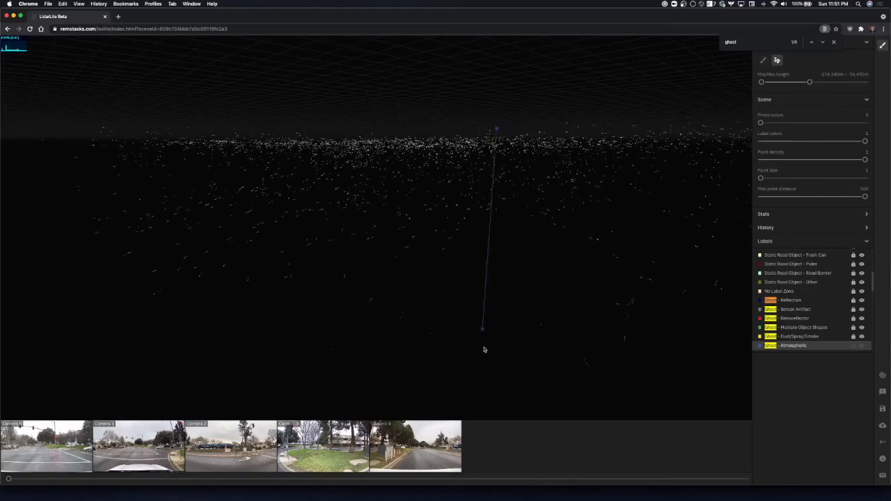
{"action": "left_click", "coordinate": [482, 380]}
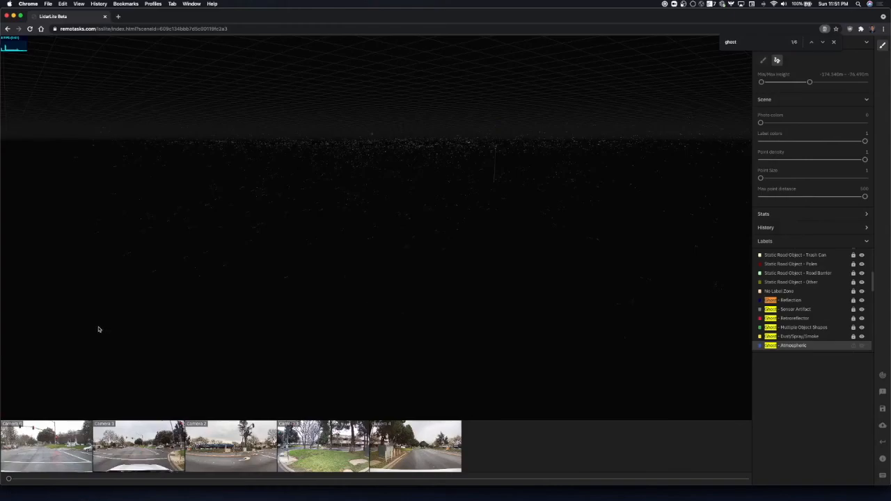
{"action": "key", "text": "Escape"}
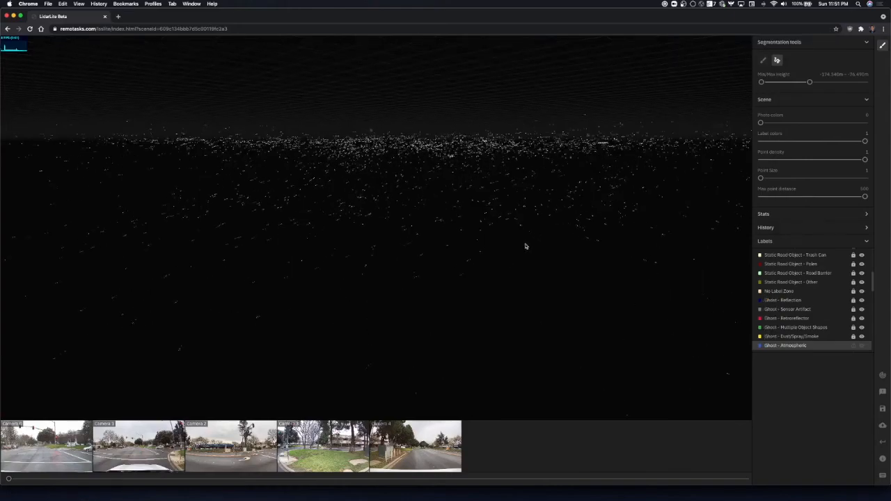
Examine the points below the road surface from underneath, across the whole scene, for atmospheric noise.
{"action": "key", "text": "w"}
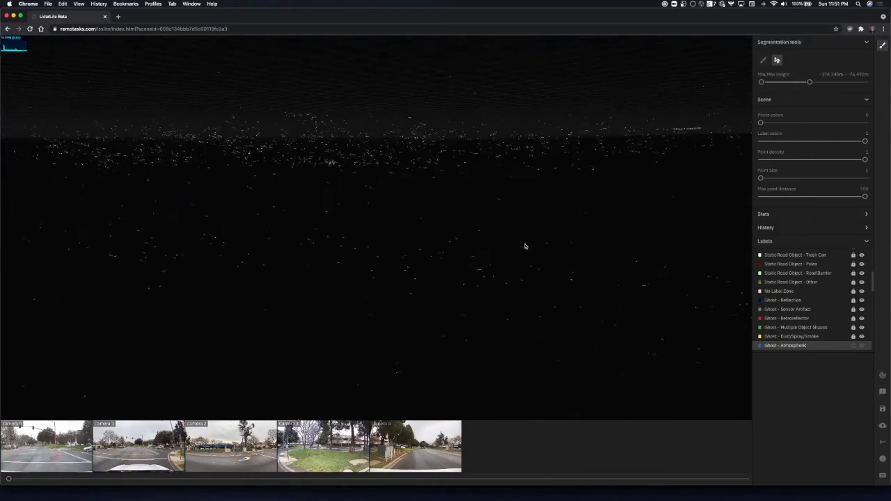
{"action": "key", "text": "s"}
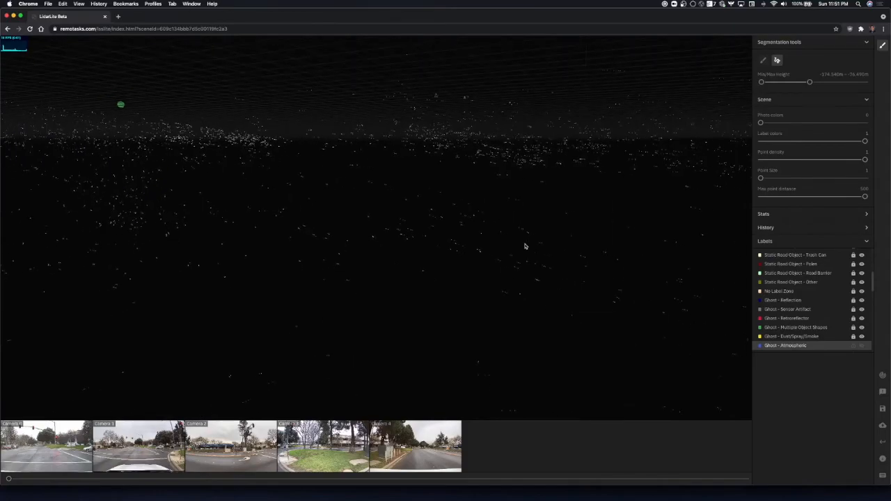
{"action": "key", "text": "s"}
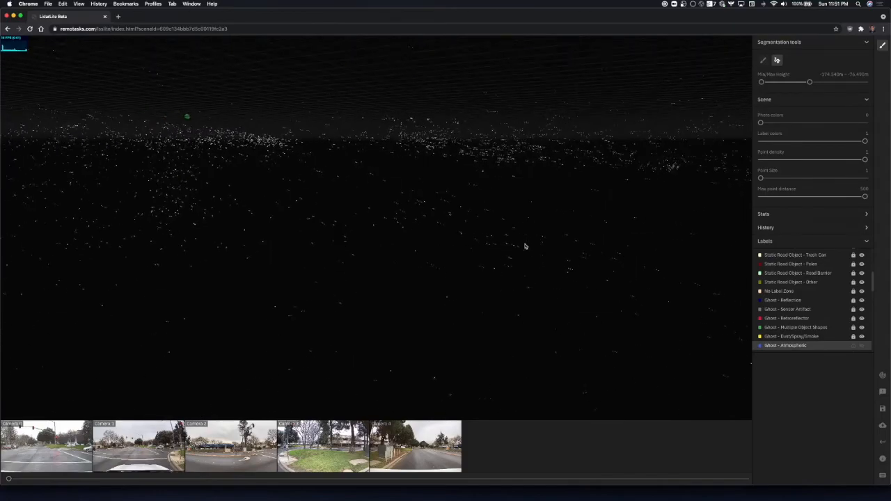
{"action": "key", "text": "s"}
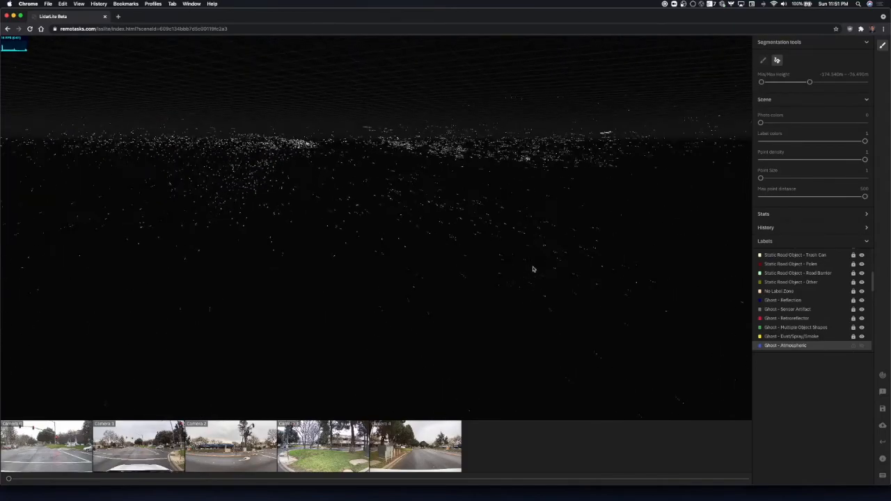
{"action": "key", "text": "s"}
{"action": "key", "text": "a"}
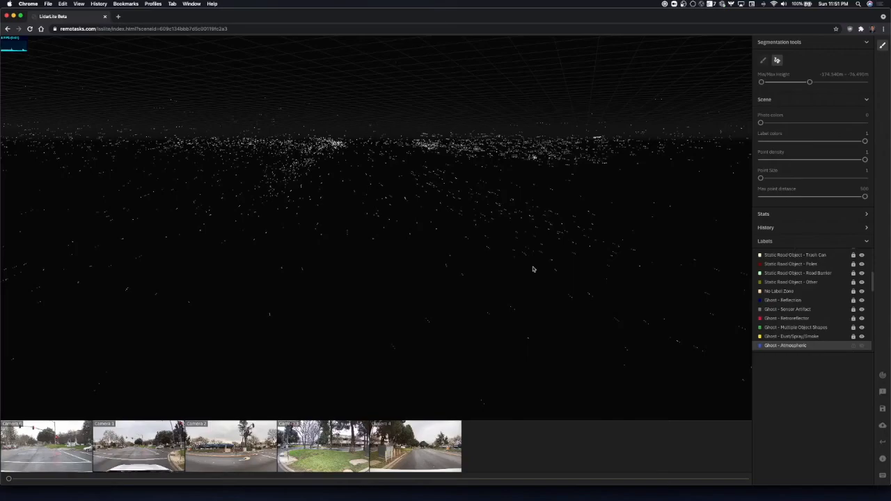
{"action": "key", "text": "w"}
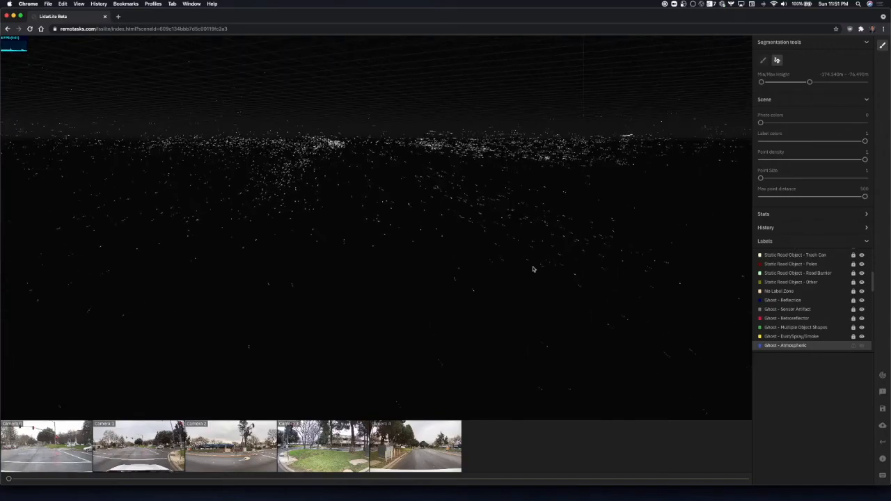
{"action": "key", "text": "w"}
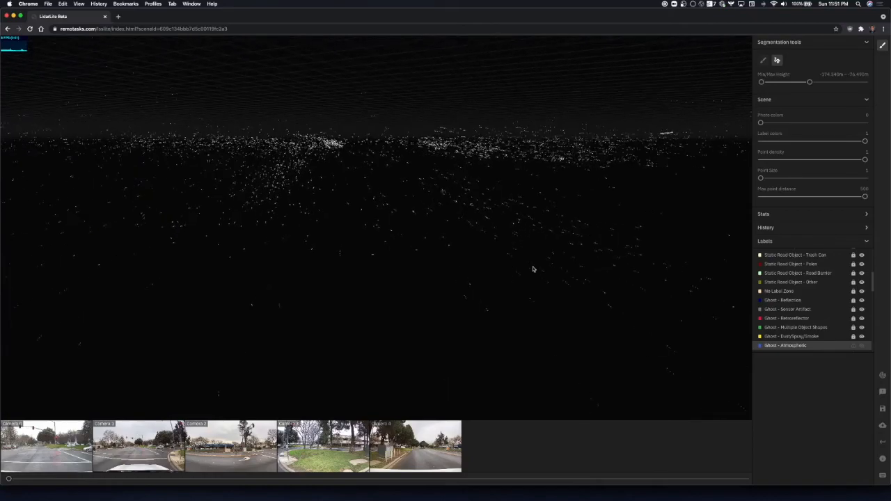
{"action": "key", "text": "w"}
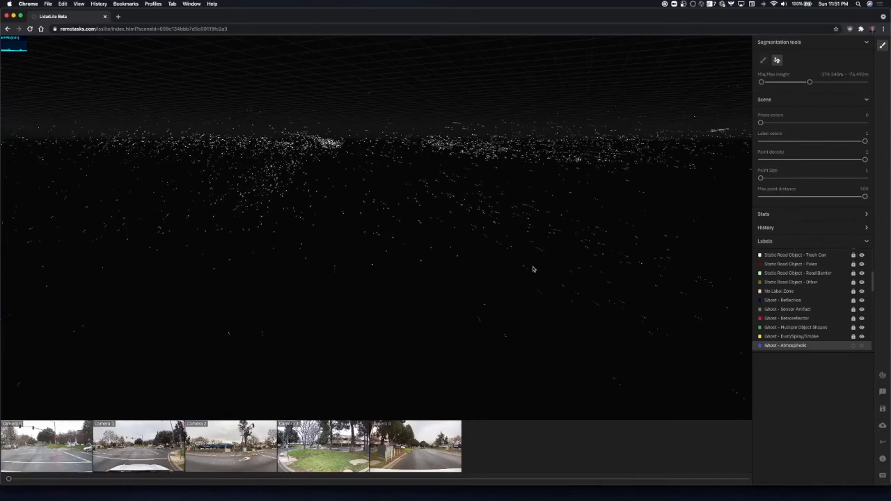
{"action": "key", "text": "w"}
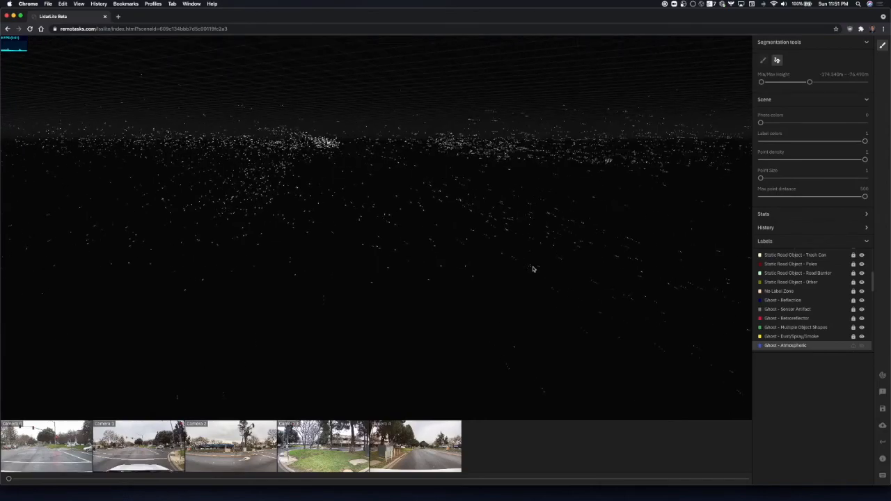
{"action": "key", "text": "w"}
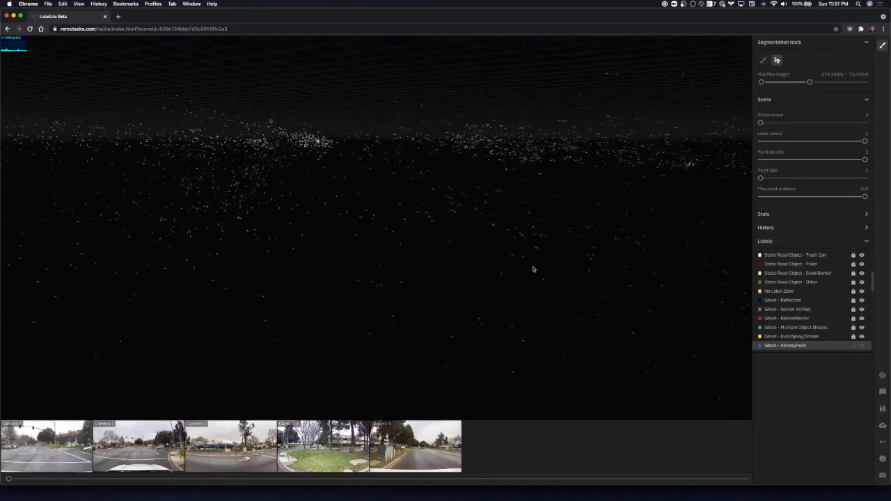
{"action": "key", "text": "w"}
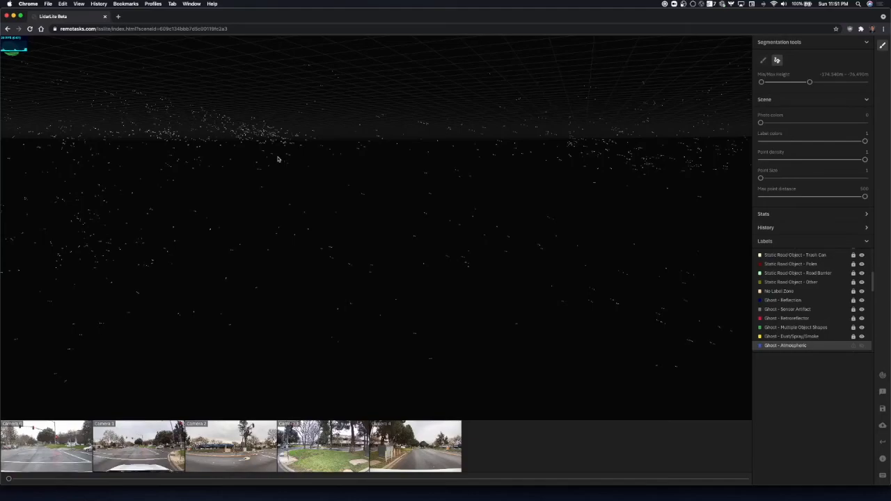
{"action": "key", "text": "s"}
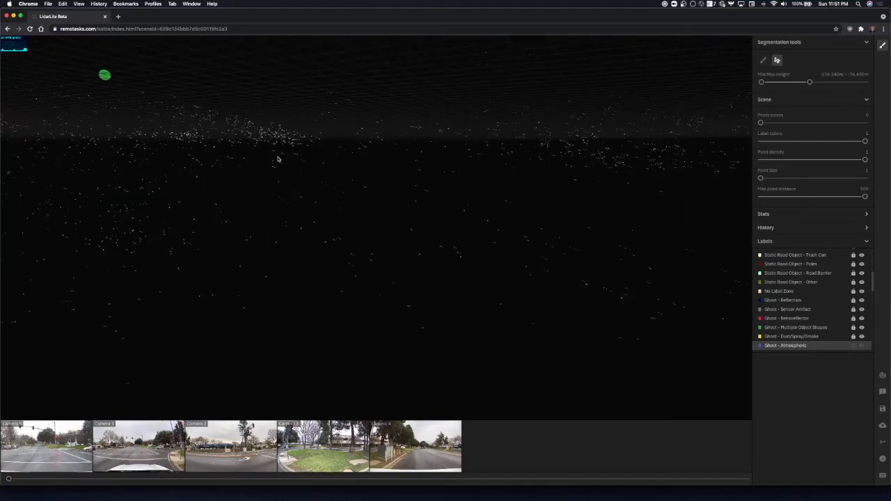
{"action": "key", "text": "s"}
{"action": "key", "text": "s"}
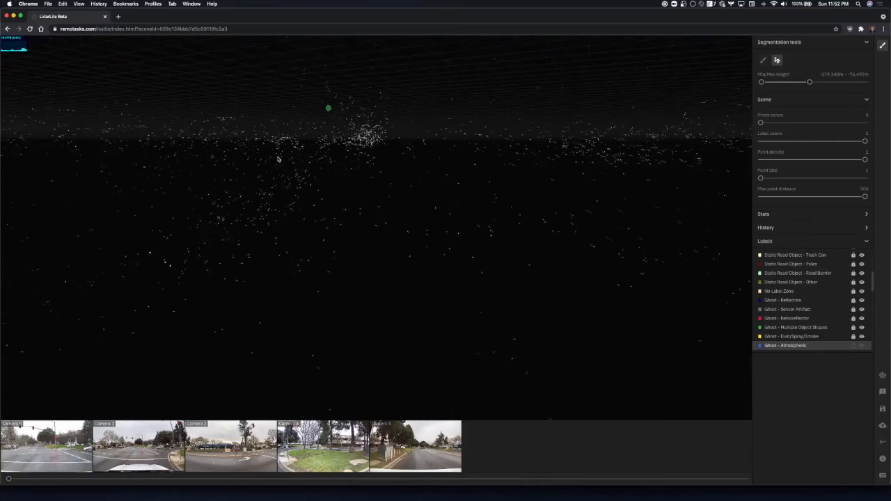
{"action": "key", "text": "s"}
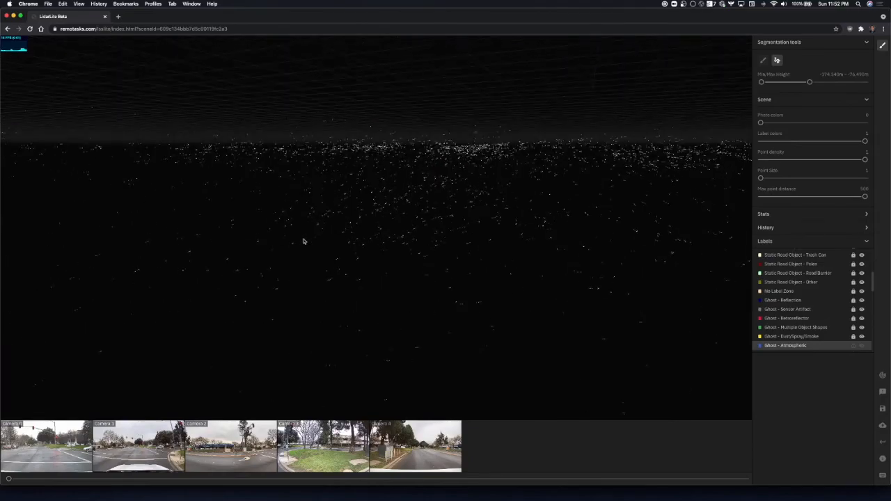
{"action": "key", "text": "w"}
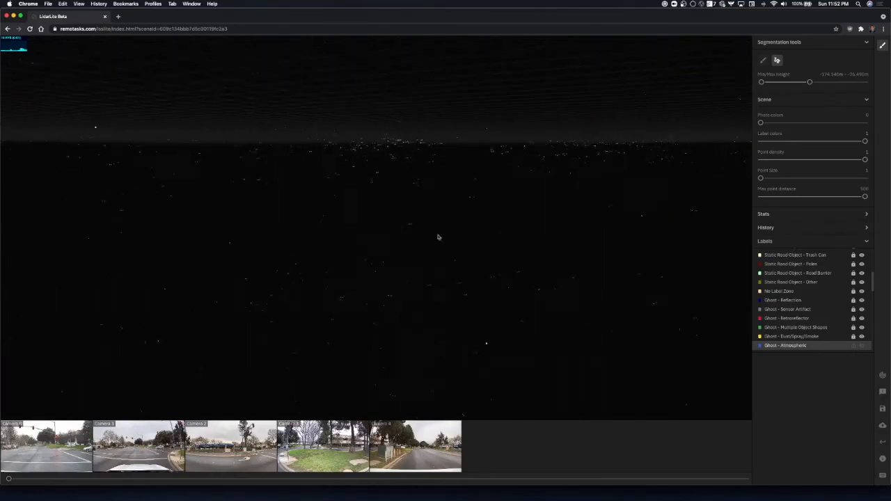
{"action": "key", "text": "s"}
{"action": "key", "text": "s"}
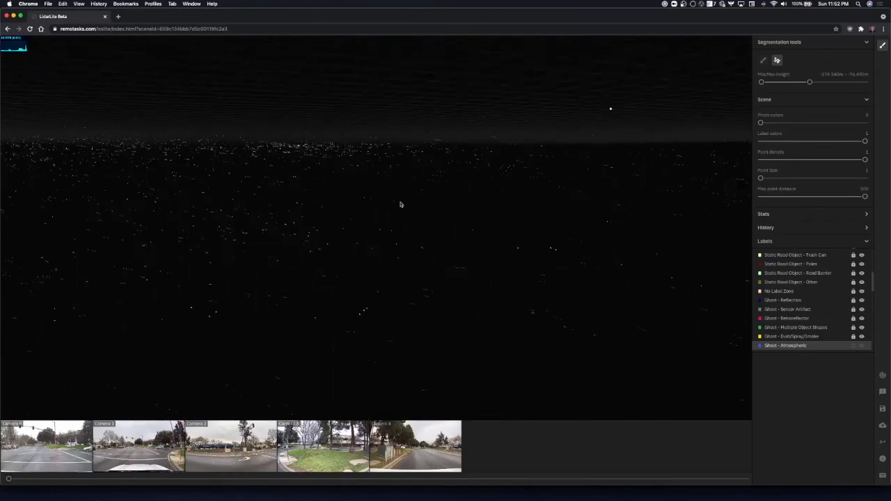
{"action": "key", "text": "s"}
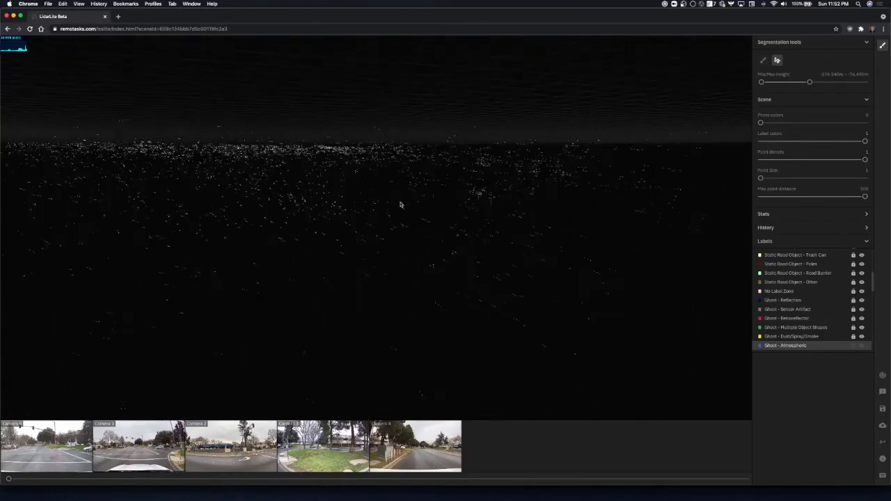
{"action": "key", "text": "d"}
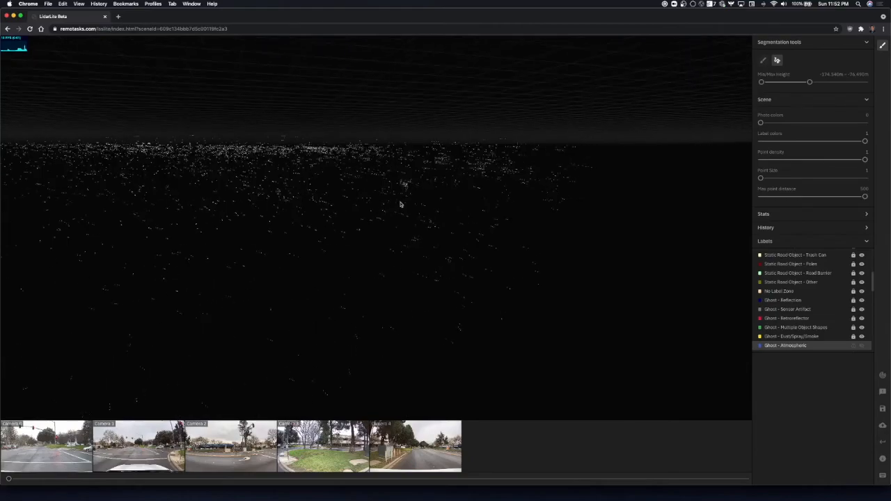
{"action": "key", "text": "a"}
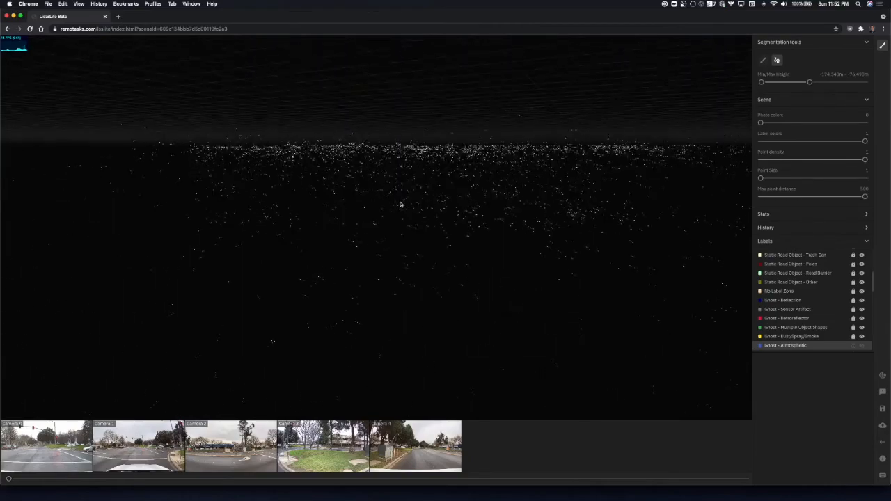
{"action": "key", "text": "q"}
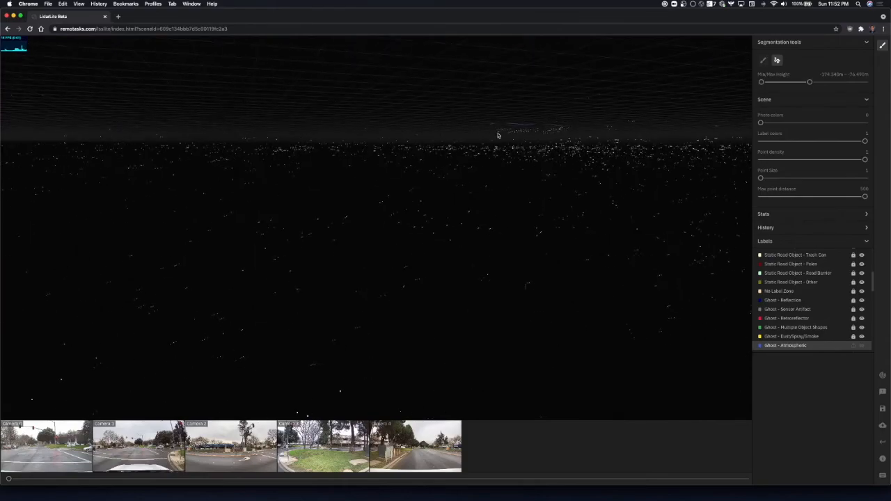
{"action": "left_click_drag", "start_coordinate": [569, 132], "coordinate": [565, 130]}
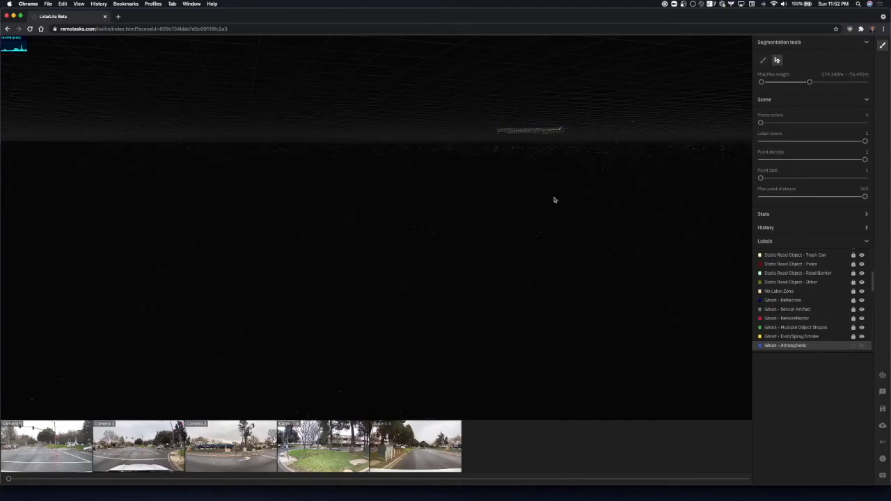
{"action": "key", "text": "Escape"}
Outline a wide block of scattered points beneath the road surface with the polygon selection tool.
{"action": "key", "text": "s"}
{"action": "key", "text": "d"}
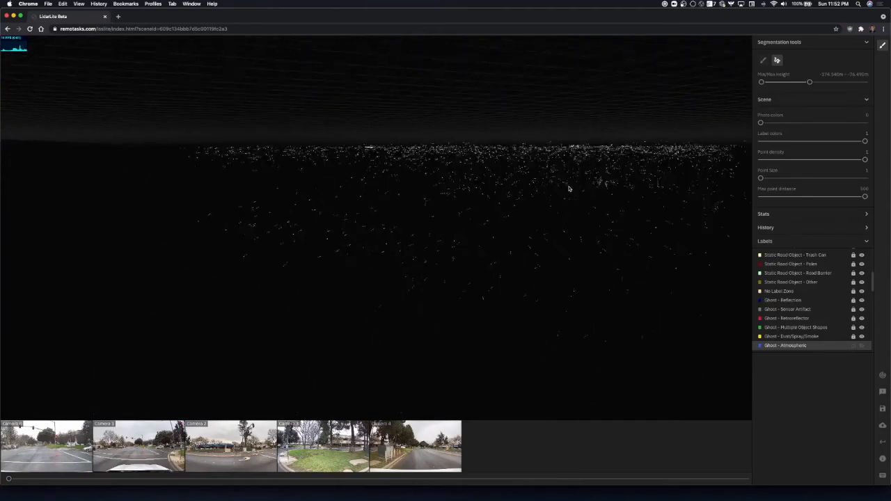
{"action": "right_click_drag", "start_coordinate": [569, 188], "coordinate": [560, 187]}
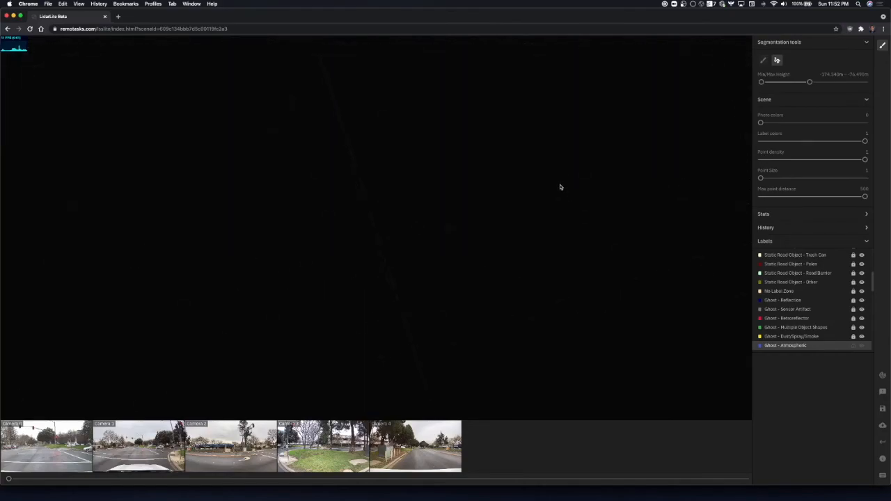
{"action": "key", "text": "s"}
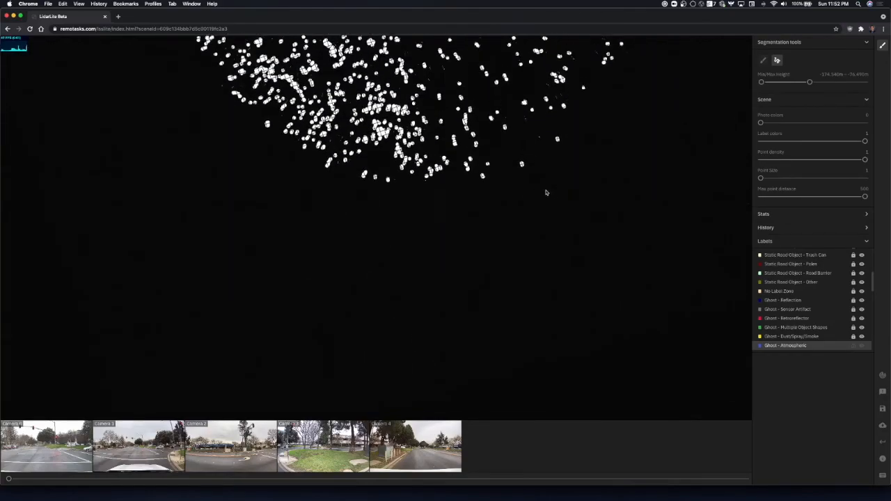
{"action": "key", "text": "s"}
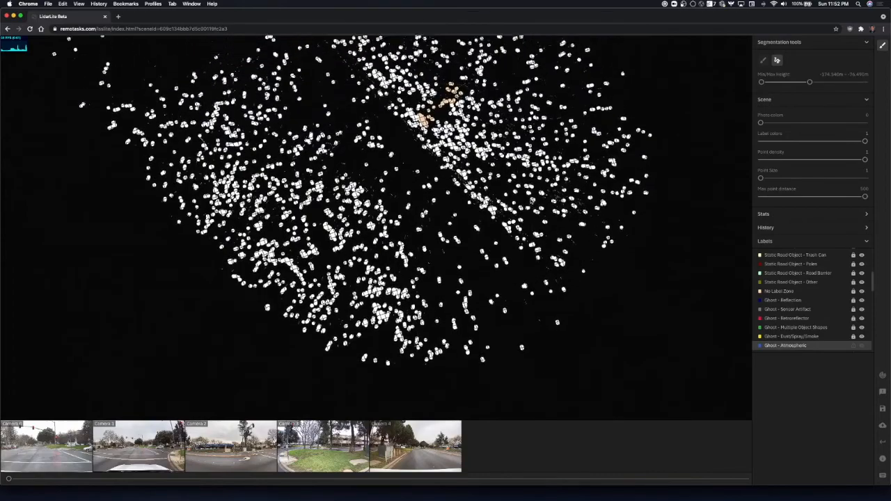
{"action": "scroll", "coordinate": [528, 204], "scroll_direction": "down", "scroll_amount": 8}
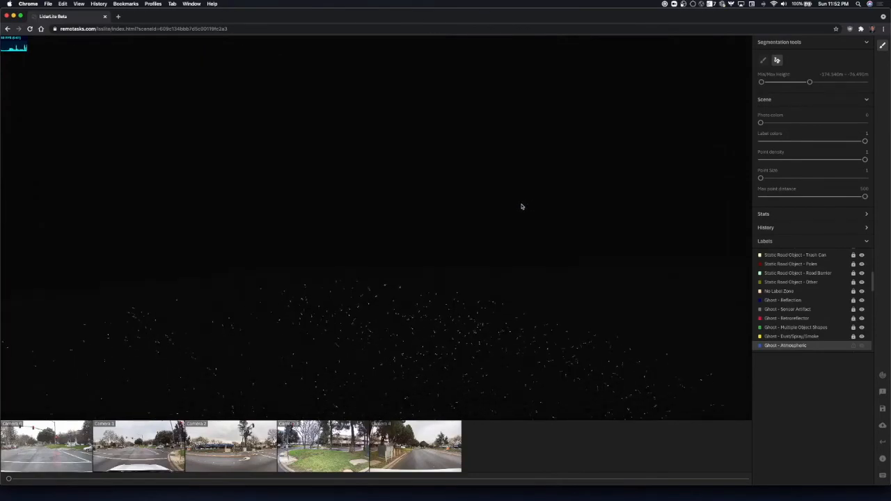
{"action": "scroll", "coordinate": [522, 206], "scroll_direction": "up", "scroll_amount": 6}
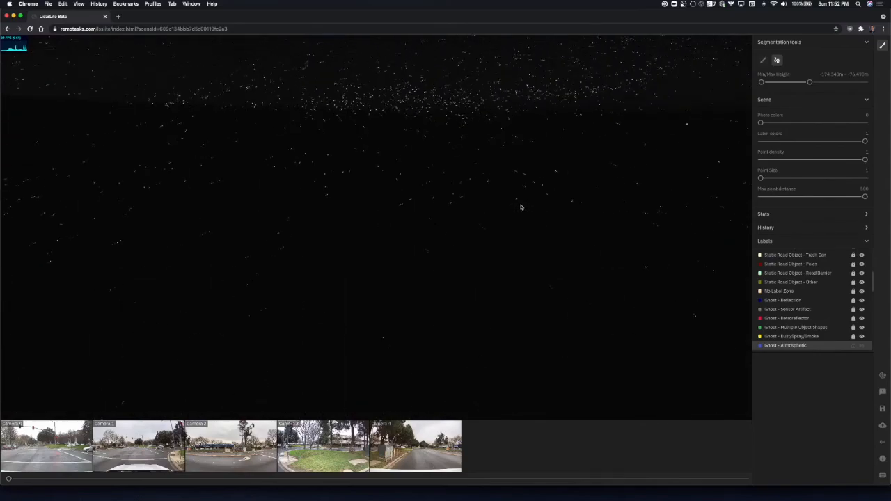
{"action": "scroll", "coordinate": [519, 207], "scroll_direction": "down", "scroll_amount": 6}
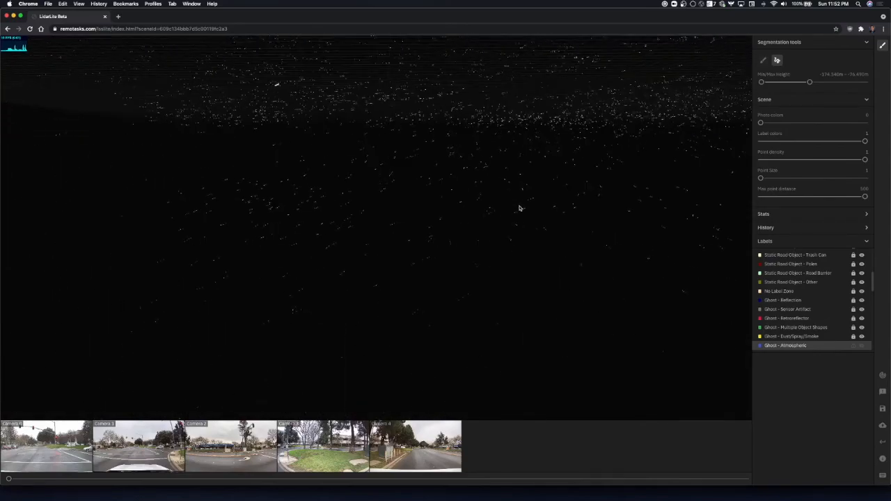
{"action": "left_click_drag", "start_coordinate": [389, 222], "coordinate": [458, 128]}
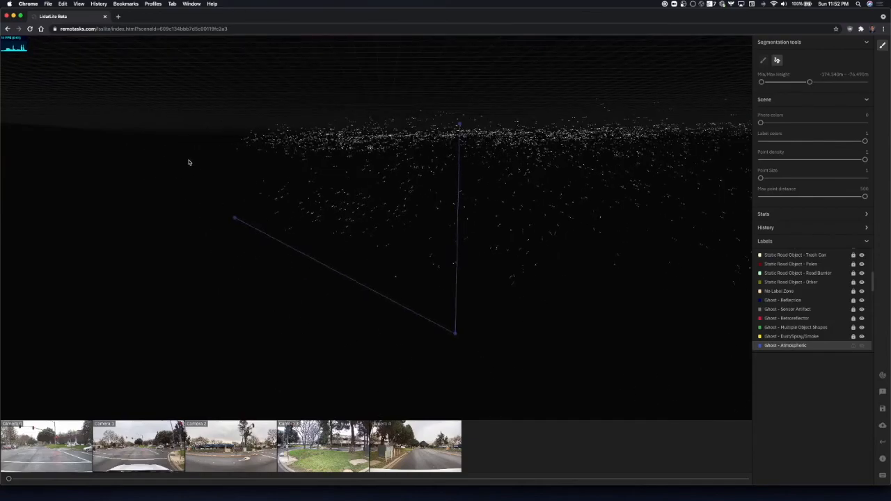
{"action": "left_click", "coordinate": [135, 145]}
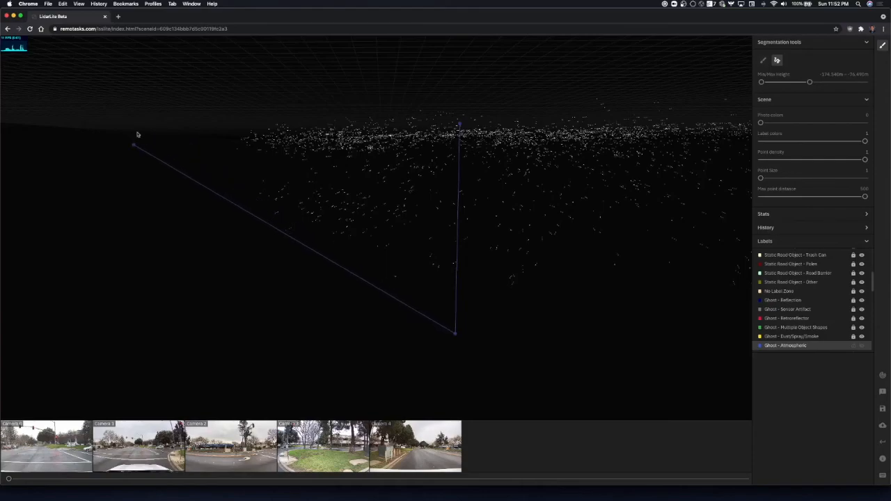
{"action": "key", "text": "Return"}
Extend the selection to further scattered noise points beneath the road surface.
{"action": "scroll", "coordinate": [368, 129], "scroll_direction": "up", "scroll_amount": 10}
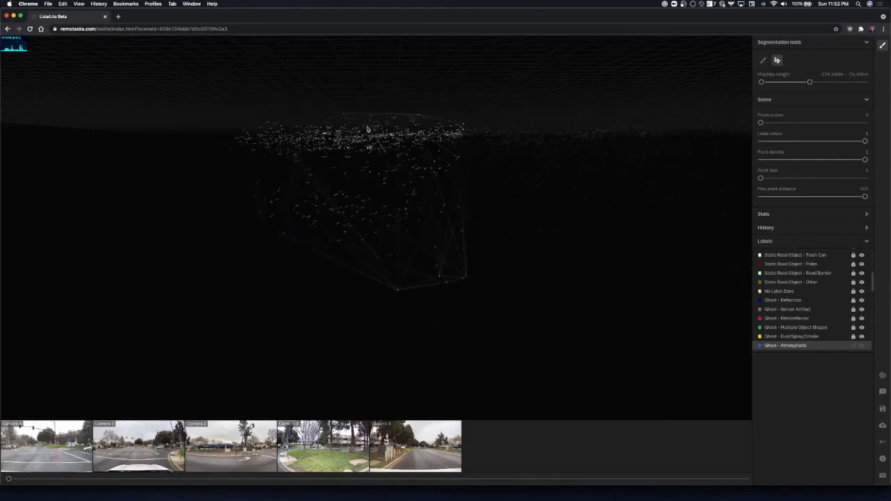
{"action": "scroll", "coordinate": [327, 113], "scroll_direction": "up", "scroll_amount": 10}
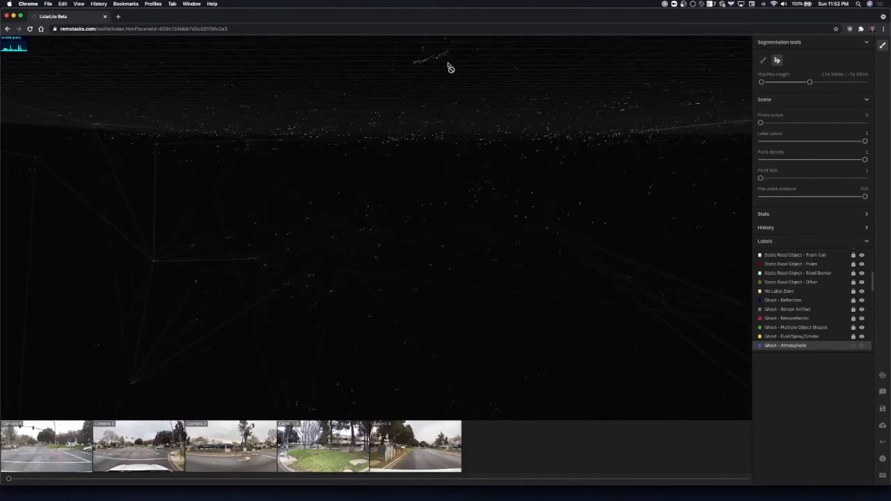
{"action": "mouse_move", "coordinate": [421, 70]}
{"action": "left_mouse_down"}
{"action": "mouse_move", "coordinate": [453, 60]}
{"action": "mouse_move", "coordinate": [437, 54]}
{"action": "left_mouse_up"}
{"action": "scroll", "coordinate": [463, 90], "scroll_direction": "down", "scroll_amount": 10}
{"action": "scroll", "coordinate": [613, 202], "scroll_direction": "down", "scroll_amount": 10}
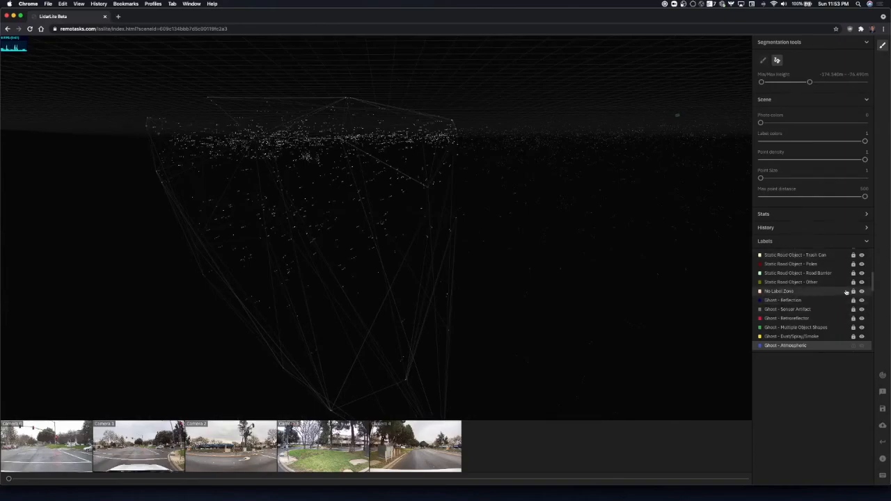
Search the labels for "ghost" and assign Ghost - Atmospheric to the selected points below the road.
{"action": "scroll", "coordinate": [846, 293], "scroll_direction": "up", "scroll_amount": 5}
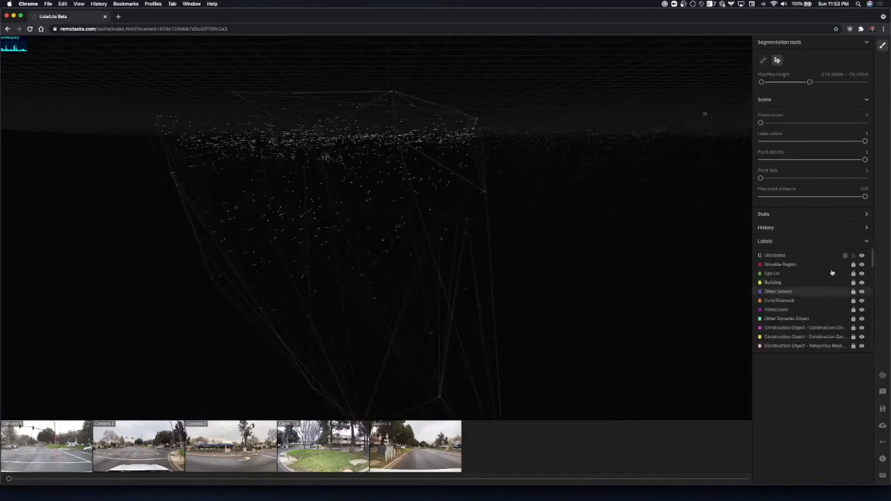
{"action": "scroll", "coordinate": [819, 271], "scroll_direction": "down", "scroll_amount": 10}
{"action": "scroll", "coordinate": [817, 293], "scroll_direction": "up", "scroll_amount": 3}
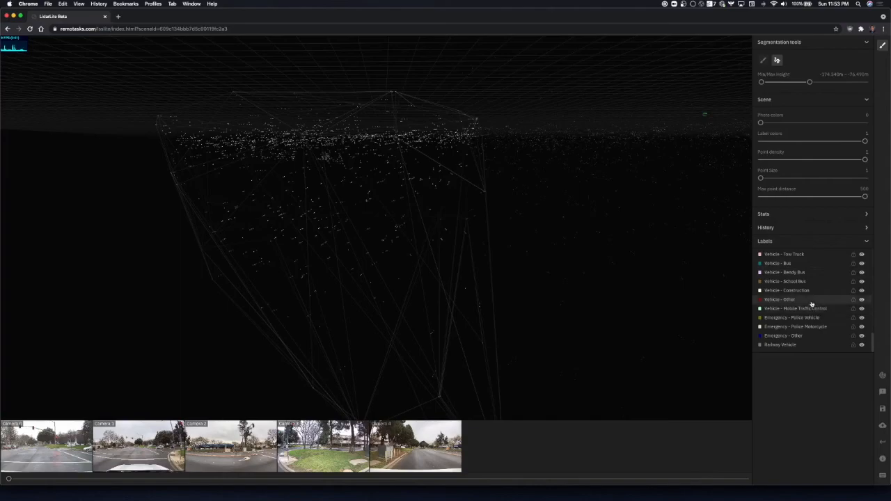
{"action": "scroll", "coordinate": [811, 303], "scroll_direction": "up", "scroll_amount": 4}
{"action": "key", "text": "super+f"}
{"action": "type", "text": "ghost"}
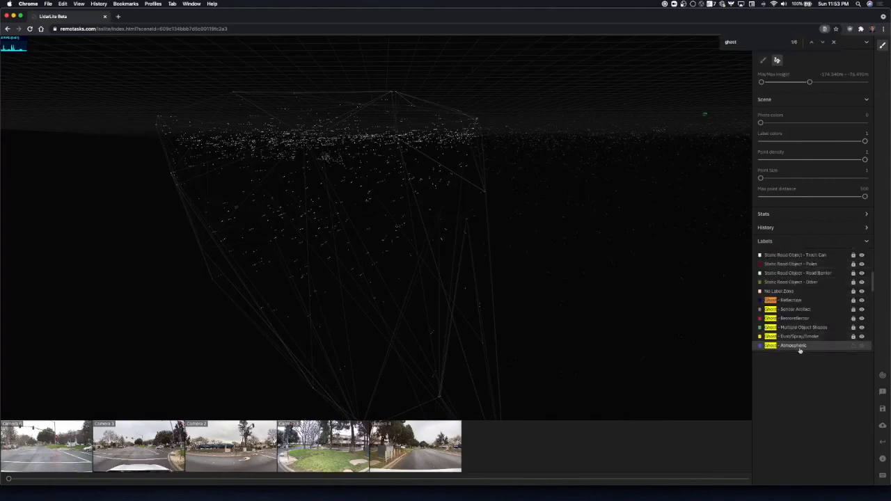
{"action": "left_click", "coordinate": [799, 348]}
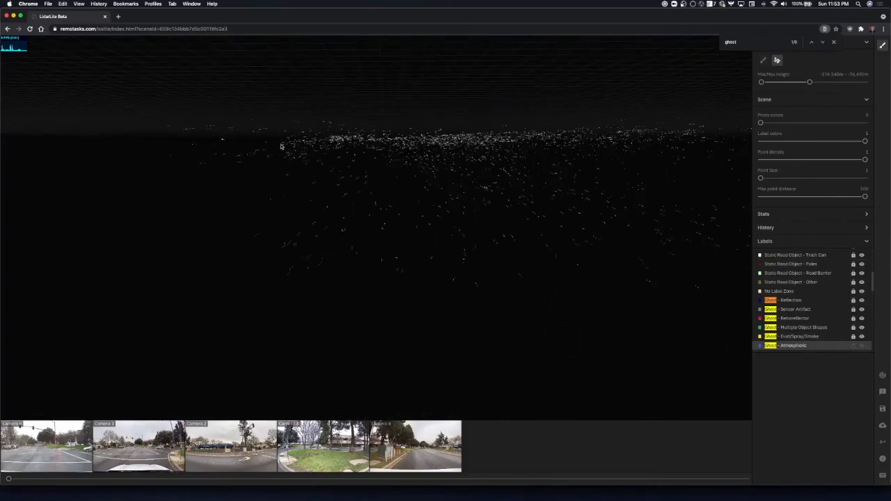
Outline the next group of scattered points below the road surface for labeling as Ghost - Atmospheric.
{"action": "left_click", "coordinate": [266, 305]}
{"action": "left_click", "coordinate": [700, 313]}
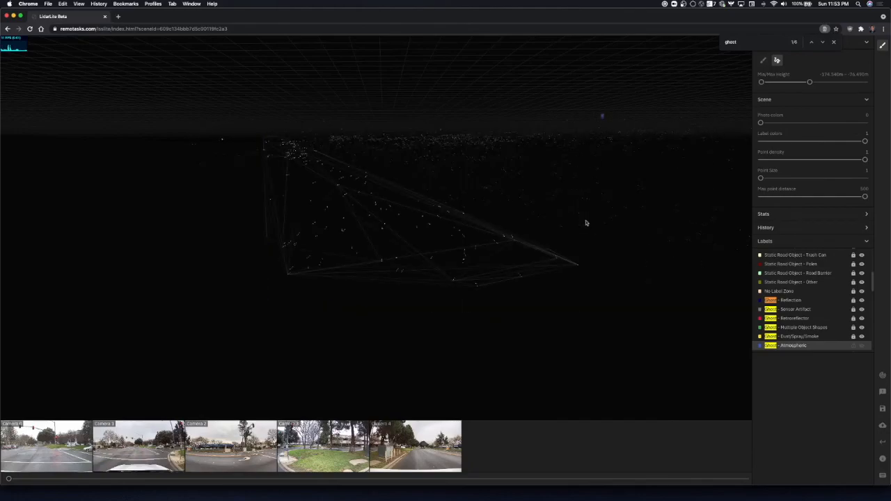
{"action": "left_click", "coordinate": [592, 289]}
{"action": "left_click", "coordinate": [258, 295]}
{"action": "left_click", "coordinate": [254, 136]}
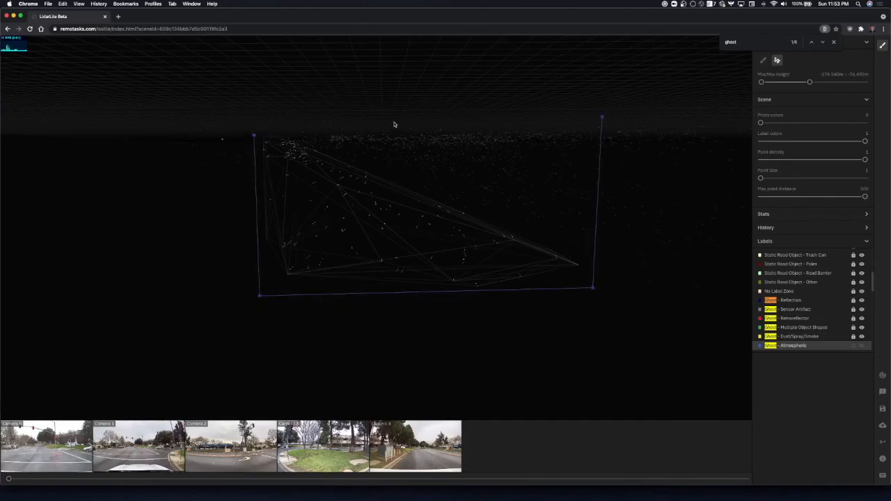
{"action": "left_click", "coordinate": [602, 117]}
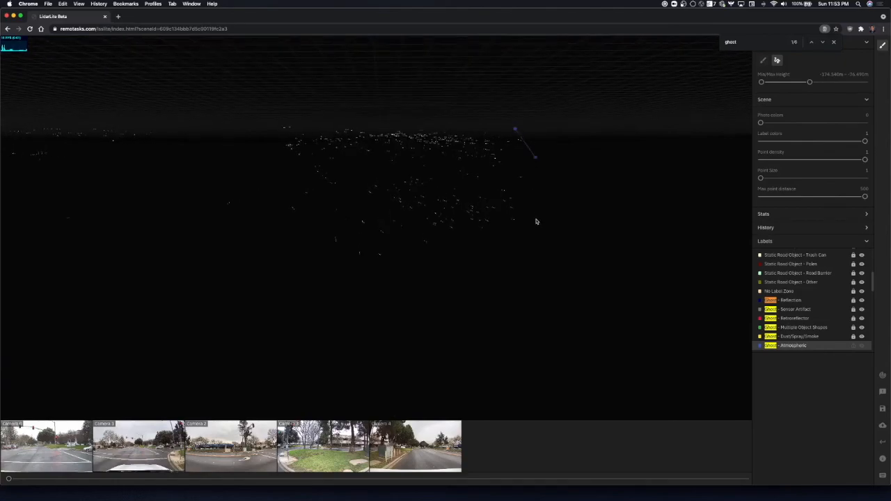
Outline the remaining sparse points beneath the road surface, label them Ghost - Atmospheric, and close the label search.
{"action": "left_click", "coordinate": [533, 154]}
{"action": "left_click", "coordinate": [541, 266]}
{"action": "mouse_move", "coordinate": [503, 121]}
{"action": "left_mouse_down"}
{"action": "mouse_move", "coordinate": [269, 119]}
{"action": "mouse_move", "coordinate": [199, 227]}
{"action": "mouse_move", "coordinate": [445, 266]}
{"action": "mouse_move", "coordinate": [563, 125]}
{"action": "mouse_move", "coordinate": [511, 113]}
{"action": "mouse_move", "coordinate": [529, 118]}
{"action": "left_mouse_up"}
{"action": "scroll", "coordinate": [529, 118], "scroll_direction": "up", "scroll_amount": 10}
{"action": "scroll", "coordinate": [522, 121], "scroll_direction": "up", "scroll_amount": 5}
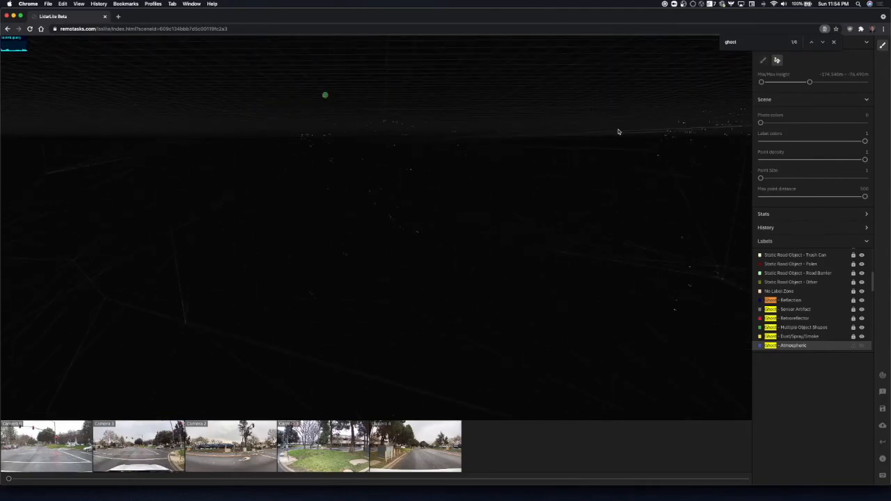
{"action": "key", "text": "s"}
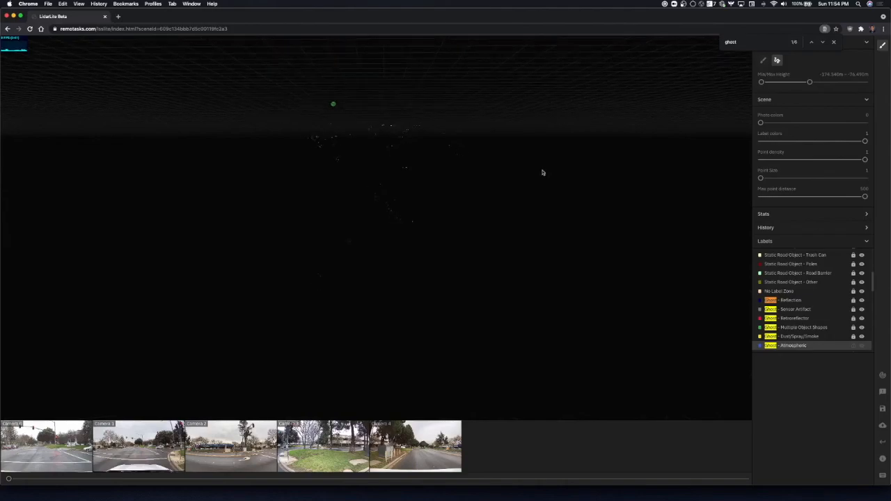
{"action": "key", "text": "w"}
{"action": "key", "text": "Escape"}
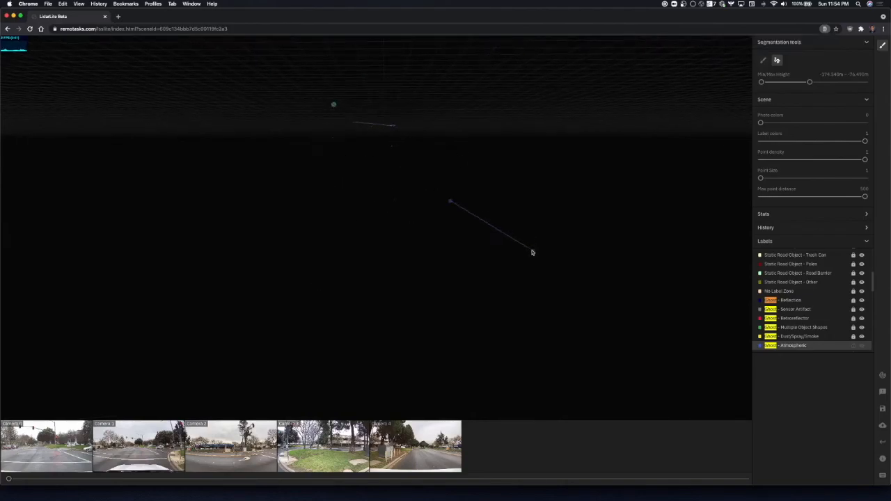
Raise the maximum height to its upper limit and make the Ghost - Atmospheric points visible again.
{"action": "left_click_drag", "start_coordinate": [808, 82], "coordinate": [864, 88]}
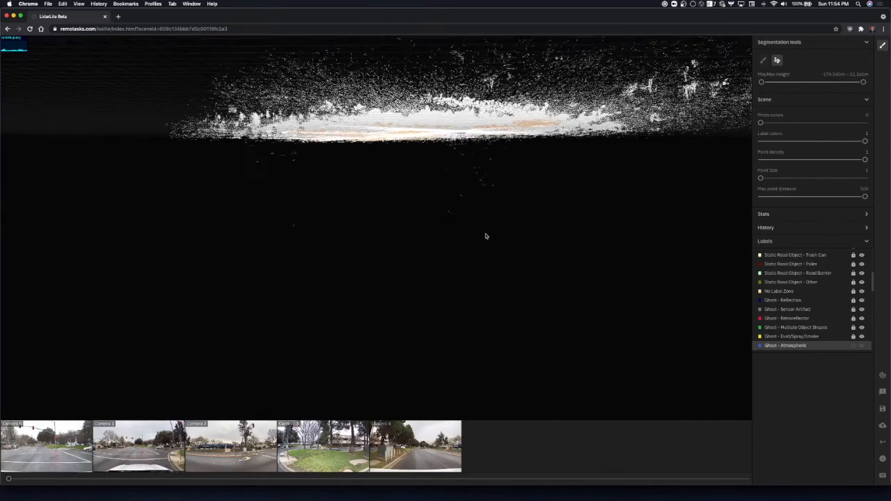
{"action": "scroll", "coordinate": [486, 236], "scroll_direction": "down", "scroll_amount": 10}
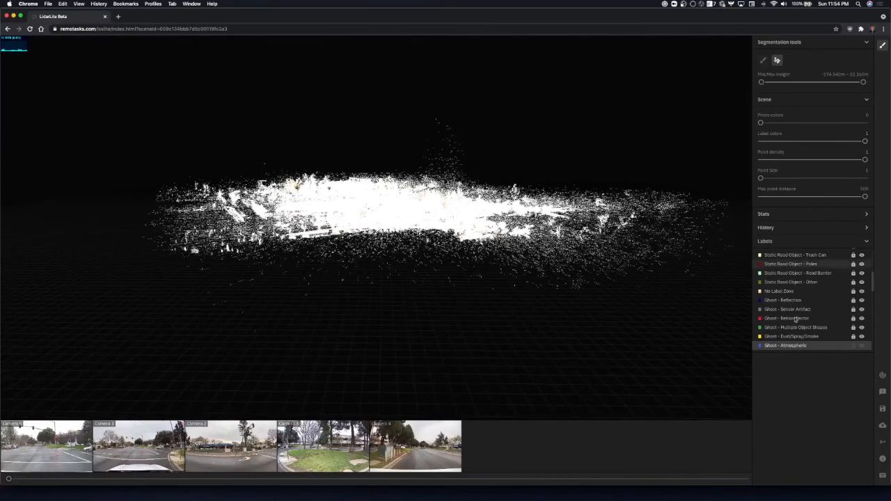
{"action": "scroll", "coordinate": [820, 320], "scroll_direction": "down", "scroll_amount": 5}
{"action": "scroll", "coordinate": [822, 317], "scroll_direction": "up", "scroll_amount": 5}
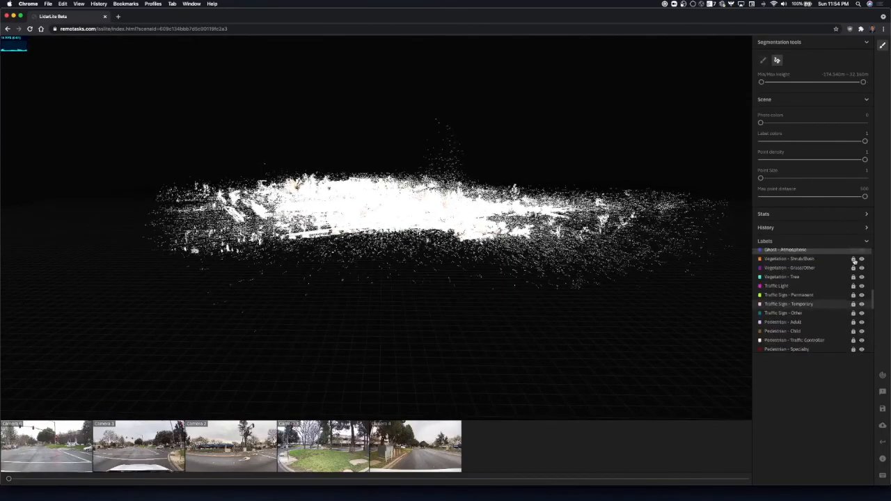
{"action": "left_click", "coordinate": [862, 251]}
{"action": "left_click_drag", "start_coordinate": [569, 269], "coordinate": [588, 108]}
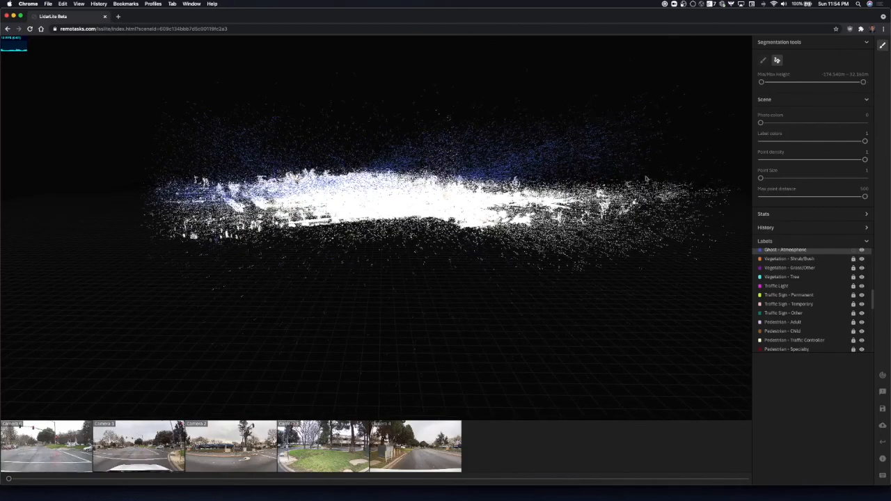
Show the scene statistics and examine the labeled atmospheric points across the whole scene, from the side and from above.
{"action": "left_click", "coordinate": [767, 215]}
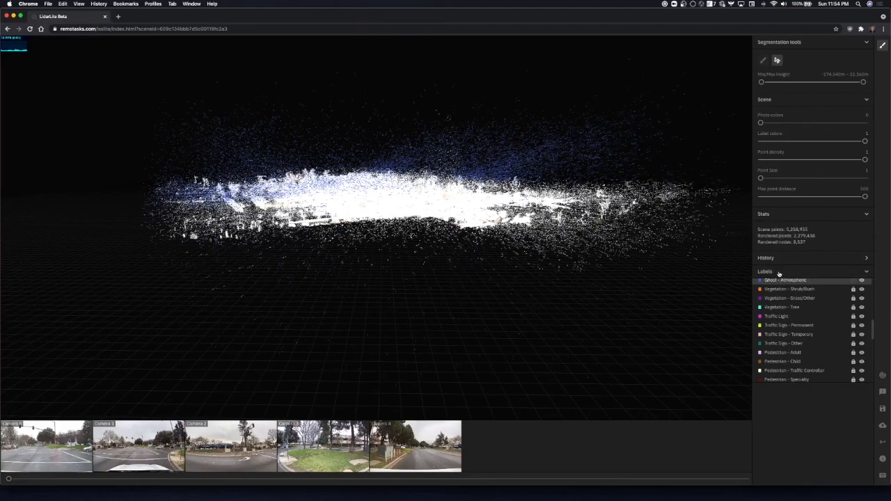
{"action": "left_click_drag", "start_coordinate": [140, 139], "coordinate": [641, 127]}
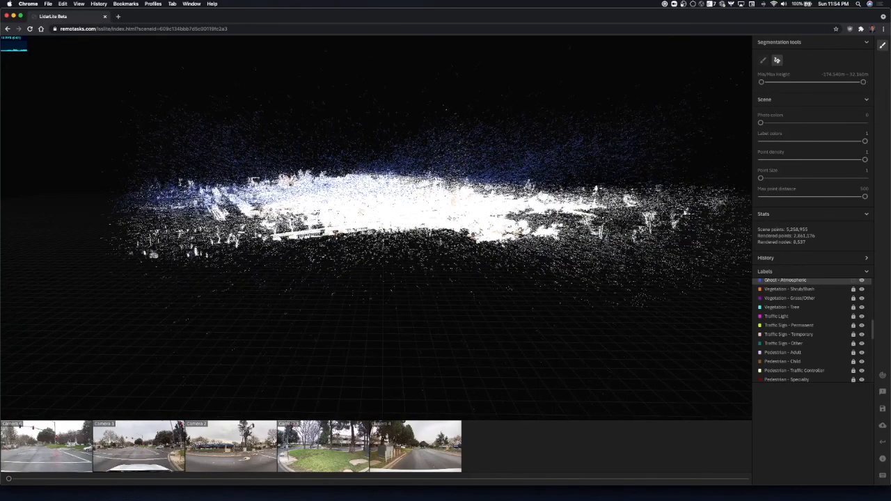
{"action": "key", "text": "q"}
{"action": "key", "text": "q"}
{"action": "key", "text": "q"}
{"action": "key", "text": "w"}
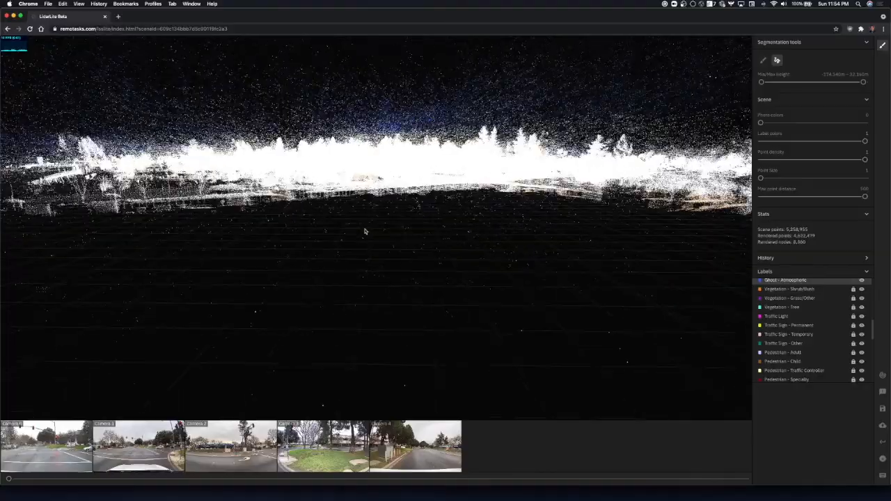
{"action": "key", "text": "w"}
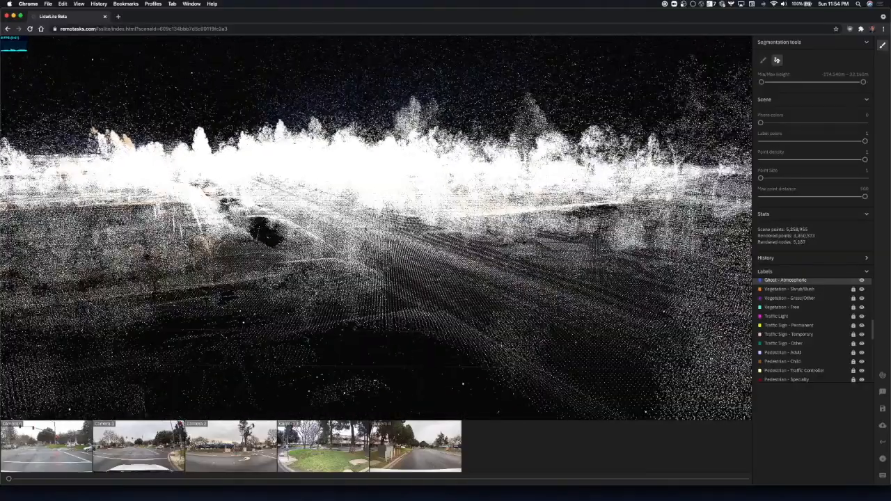
{"action": "key", "text": "e"}
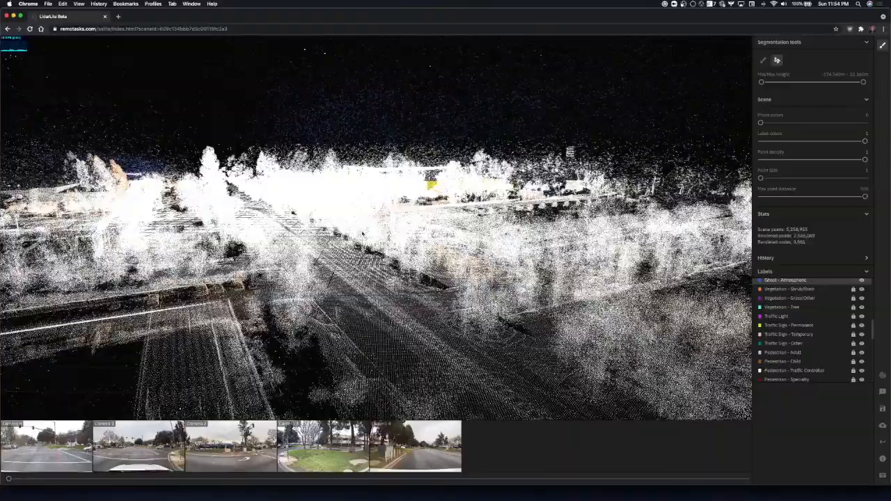
{"action": "left_click_drag", "start_coordinate": [390, 183], "coordinate": [465, 367]}
{"action": "scroll", "coordinate": [364, 235], "scroll_direction": "up", "scroll_amount": 10}
{"action": "scroll", "coordinate": [400, 269], "scroll_direction": "down", "scroll_amount": 10}
{"action": "scroll", "coordinate": [465, 367], "scroll_direction": "up", "scroll_amount": 3}
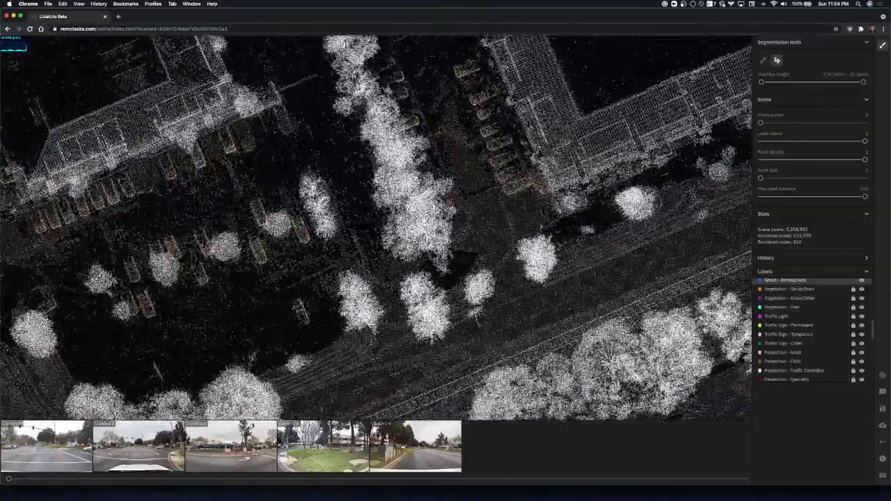
{"action": "scroll", "coordinate": [376, 227], "scroll_direction": "down", "scroll_amount": 10}
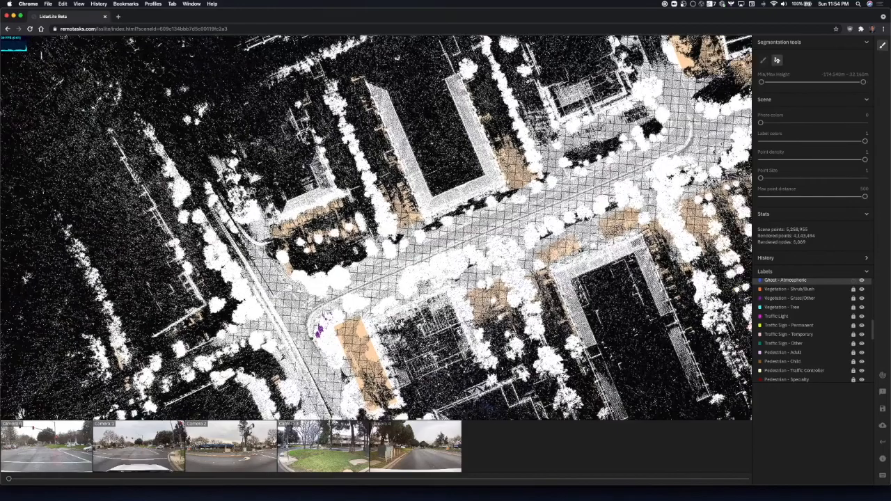
{"action": "scroll", "coordinate": [376, 227], "scroll_direction": "down", "scroll_amount": 5}
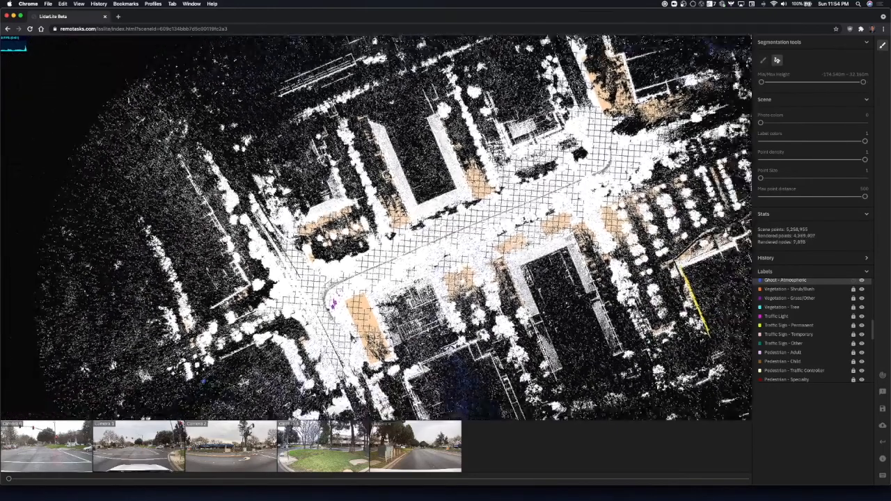
{"action": "scroll", "coordinate": [376, 227], "scroll_direction": "up", "scroll_amount": 3}
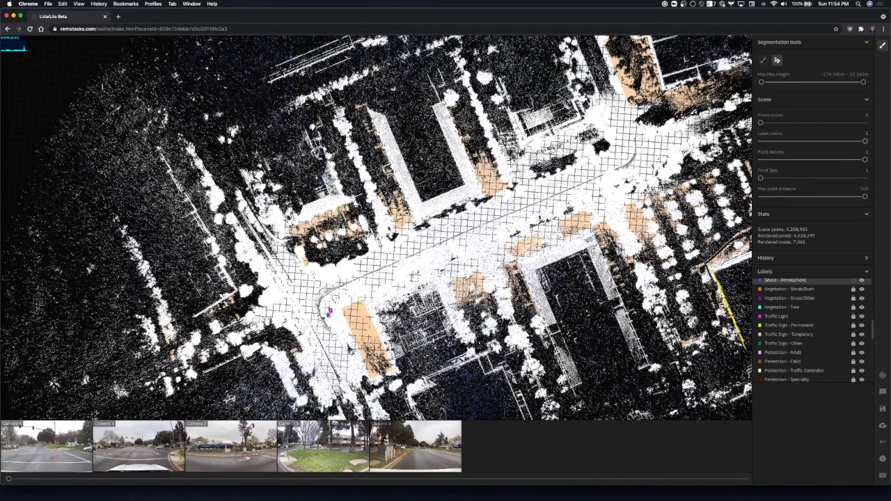
{"action": "scroll", "coordinate": [375, 227], "scroll_direction": "up", "scroll_amount": 3}
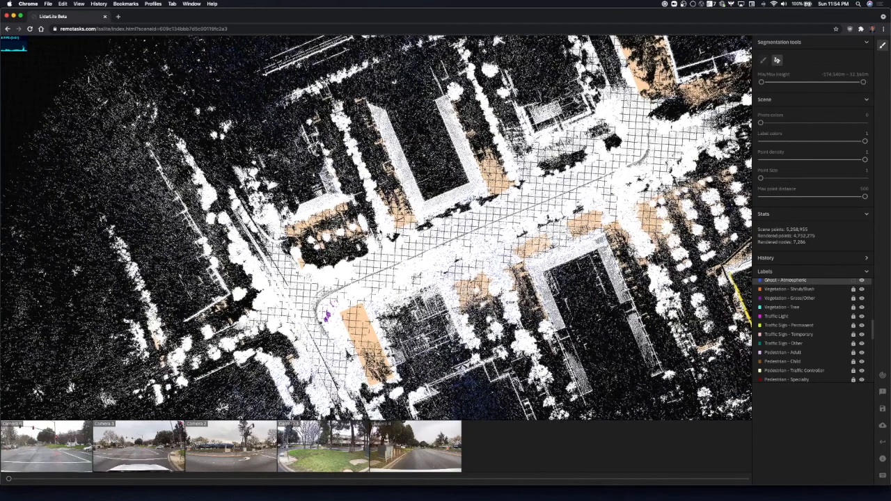